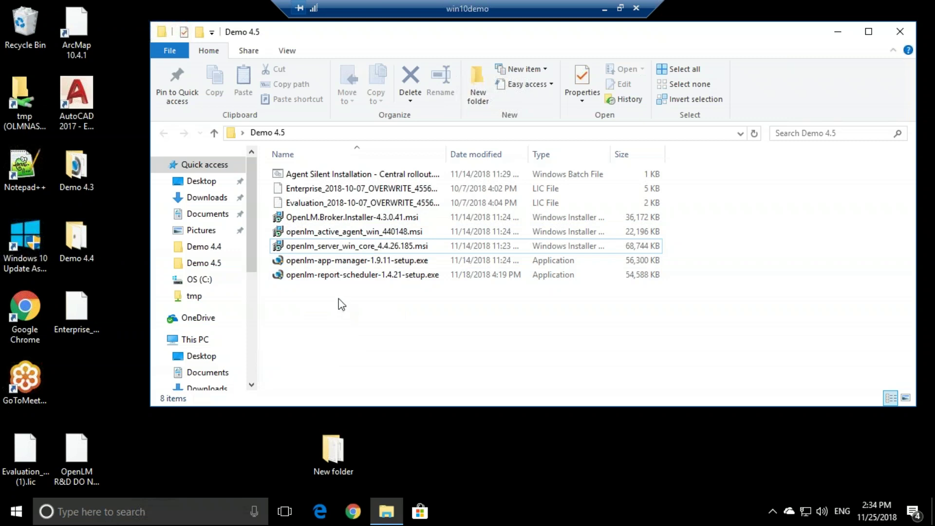
Launch the App Manager 1.9.11 setup, accept the license, and keep the default install location.
click(328, 261)
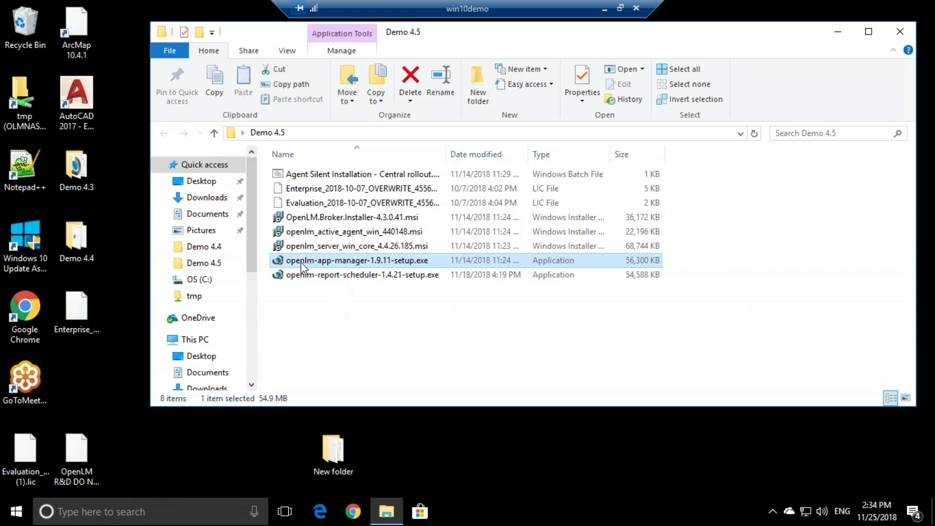
double_click(433, 261)
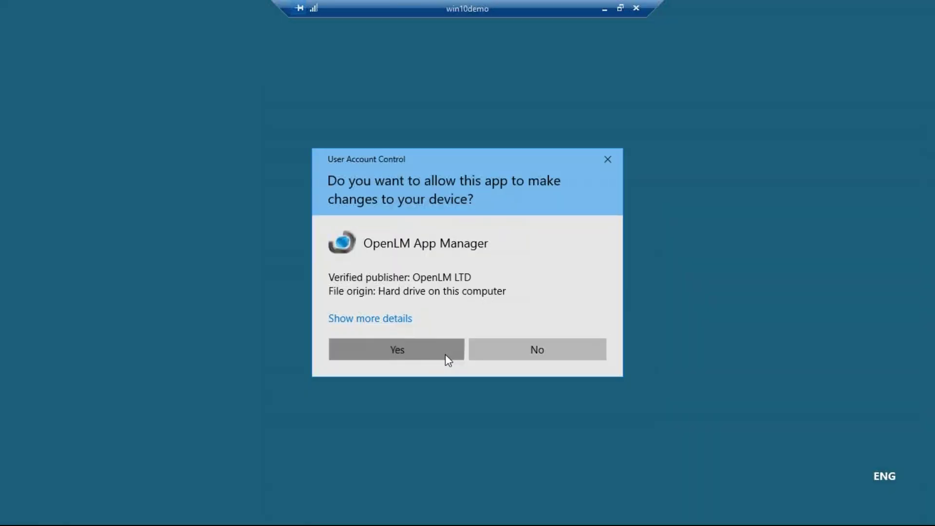
click(445, 355)
click(536, 366)
click(455, 333)
click(545, 365)
click(544, 365)
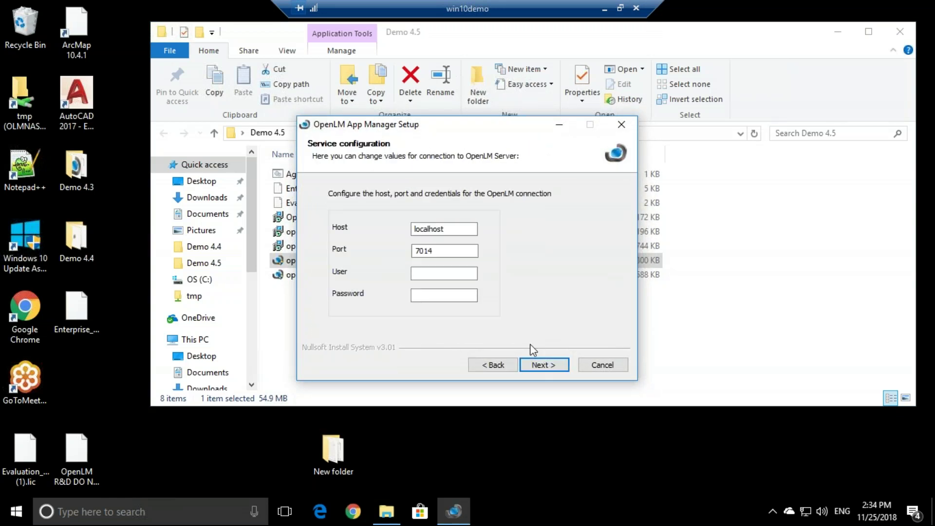
Set the App Manager server connection Host to win10demo.
double_click(436, 229)
text(win10demo)
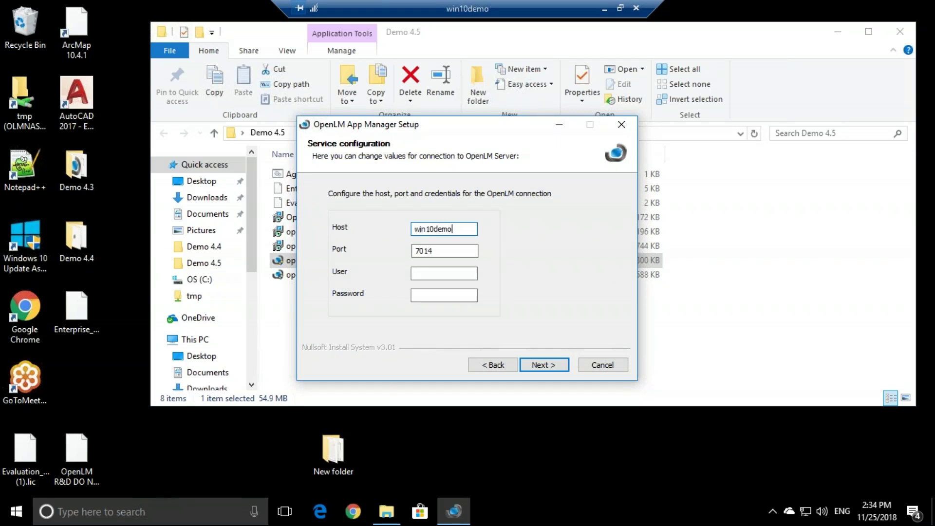
click(429, 273)
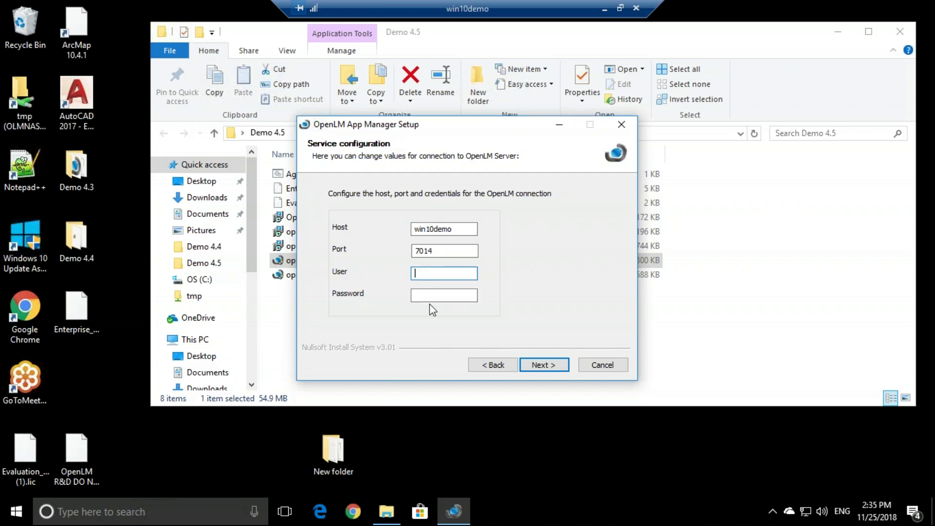
click(428, 294)
click(421, 273)
click(418, 293)
Install App Manager and close the finished setup.
click(543, 366)
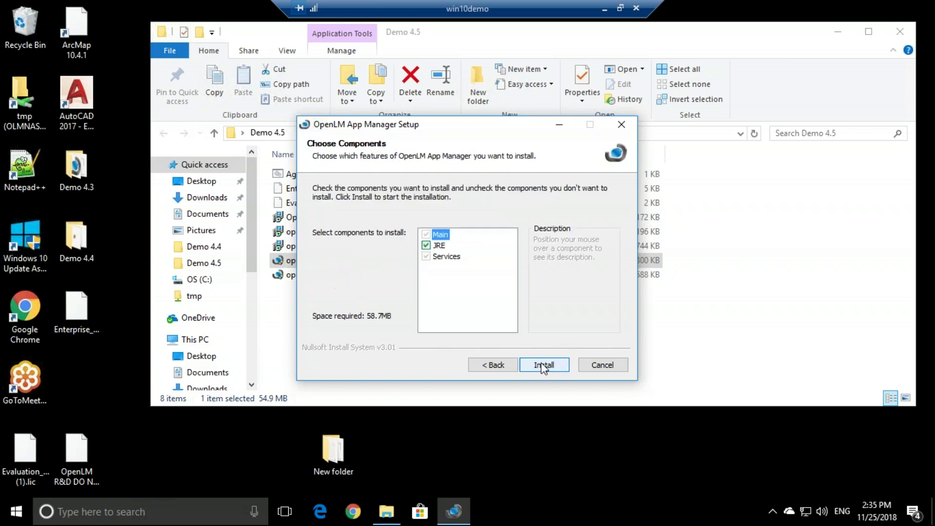
click(542, 363)
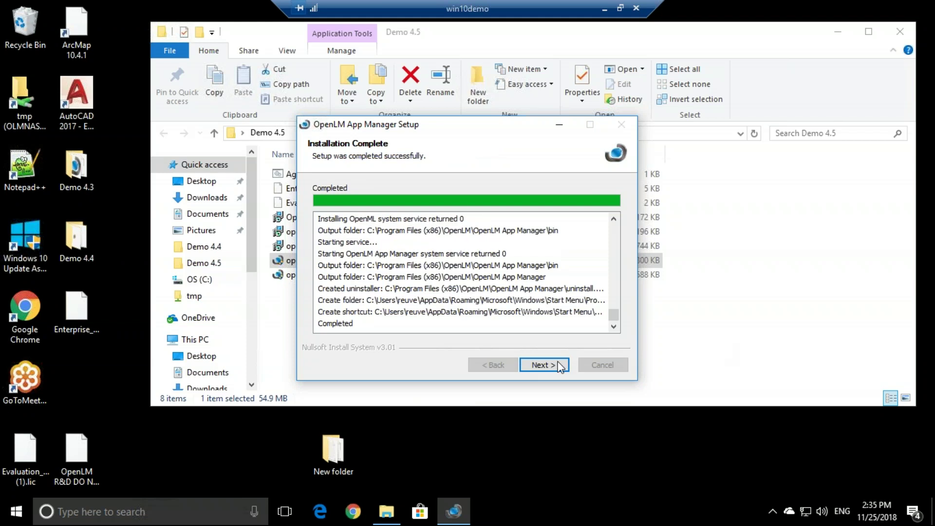
click(558, 366)
click(548, 369)
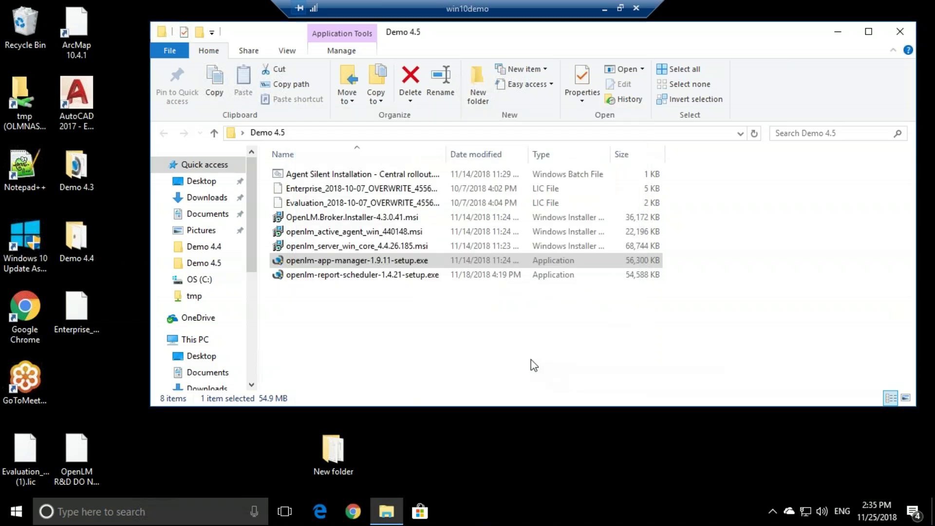
click(346, 220)
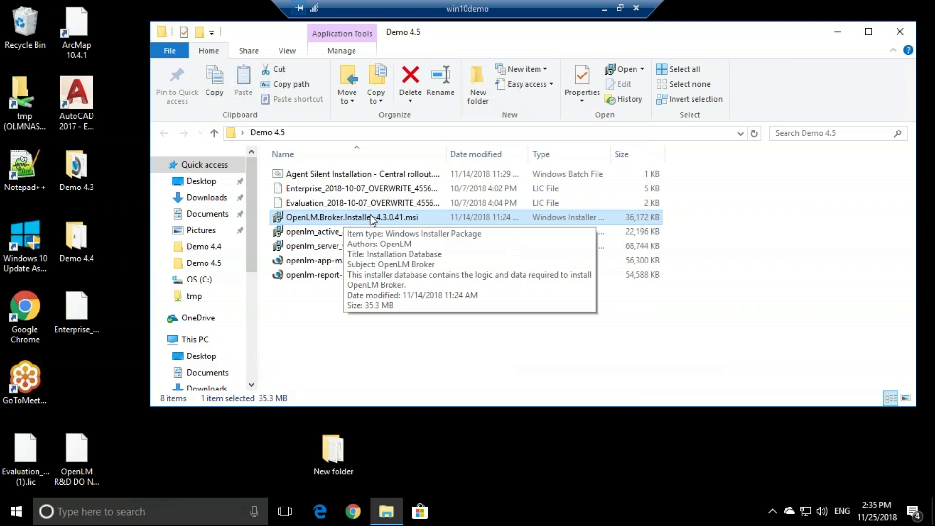
Install OpenLM Broker 4.3.0.41 in the default folder, approving both permission prompts, then close the installer.
double_click(372, 219)
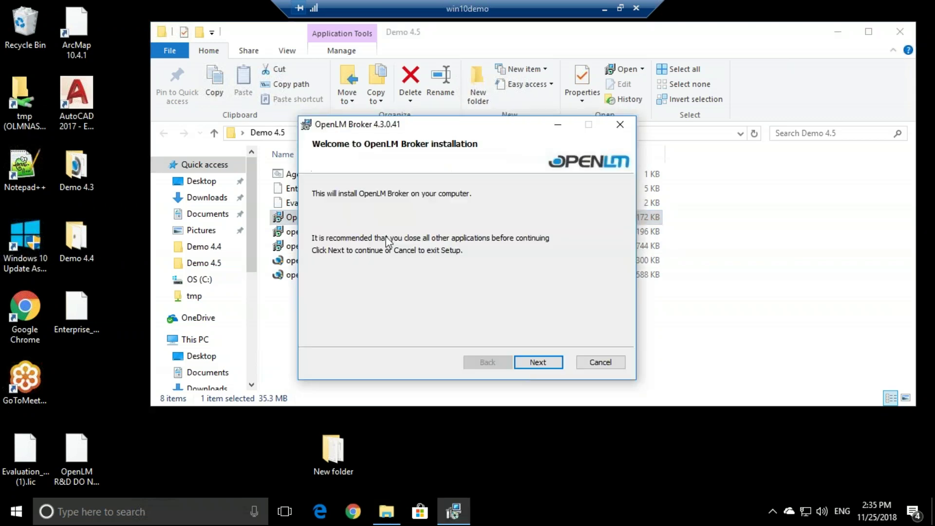
click(523, 357)
click(427, 328)
click(537, 363)
click(537, 363)
click(536, 363)
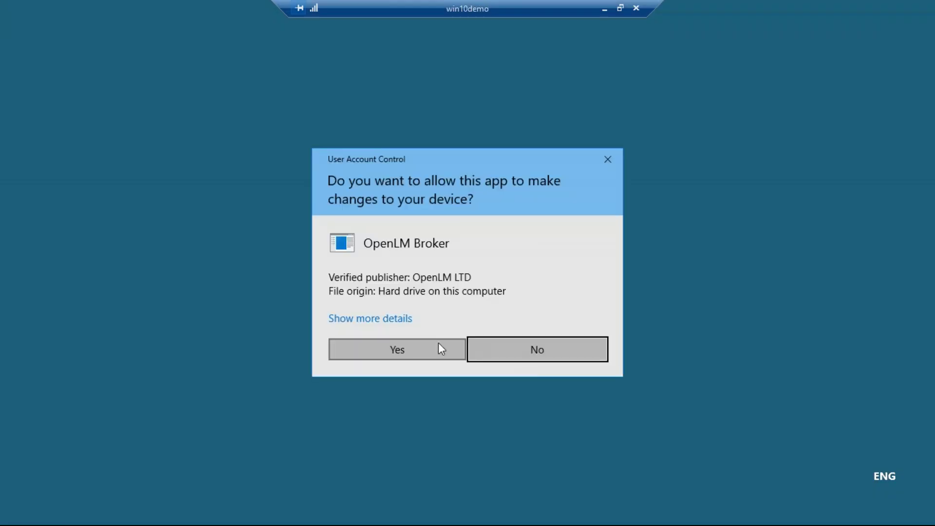
click(441, 349)
click(441, 349)
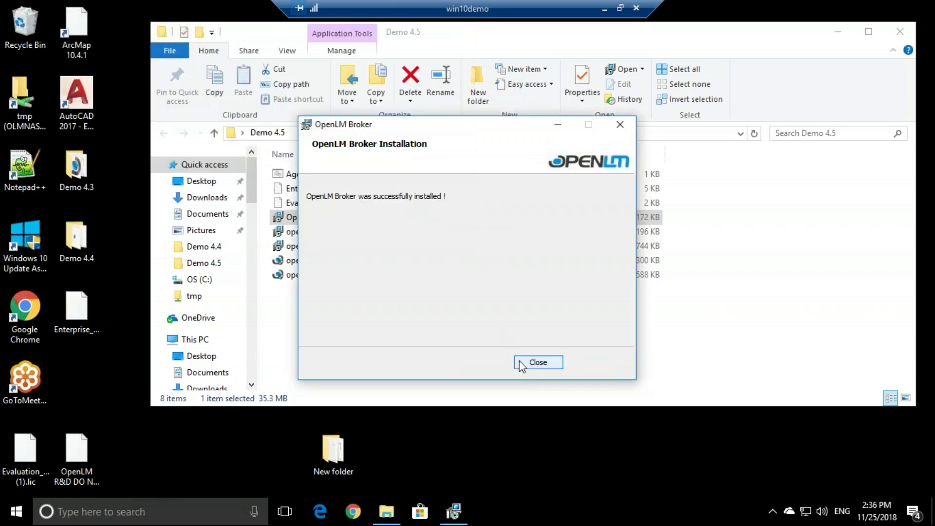
click(520, 361)
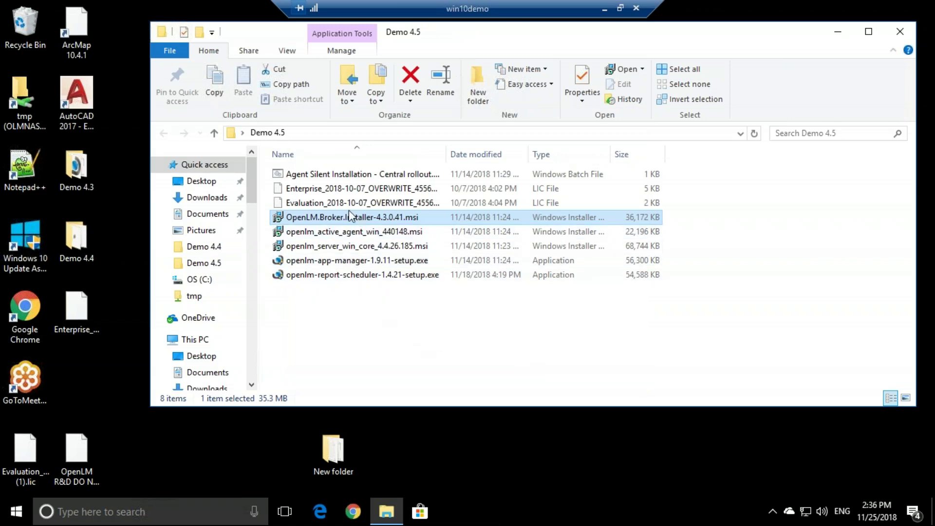
click(335, 206)
Copy the Evaluation .lic license file.
key(ctrl+c)
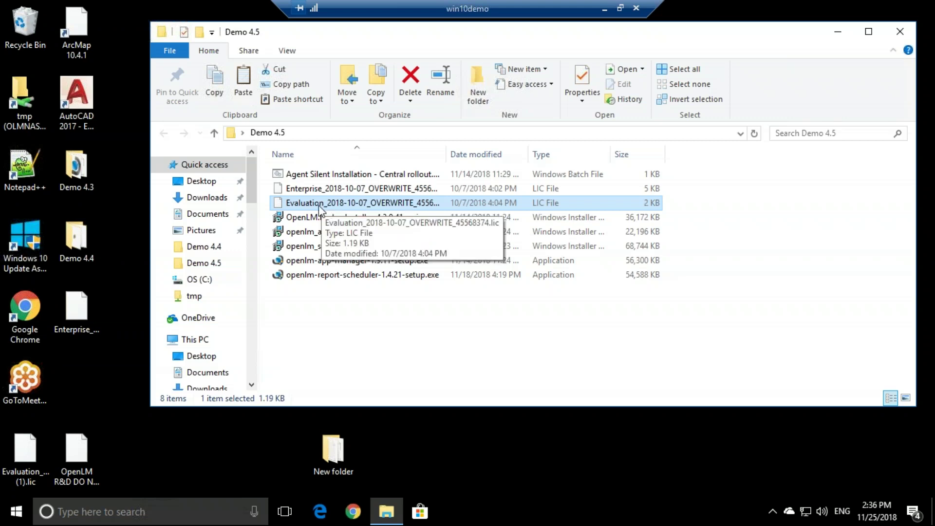
click(317, 216)
click(315, 203)
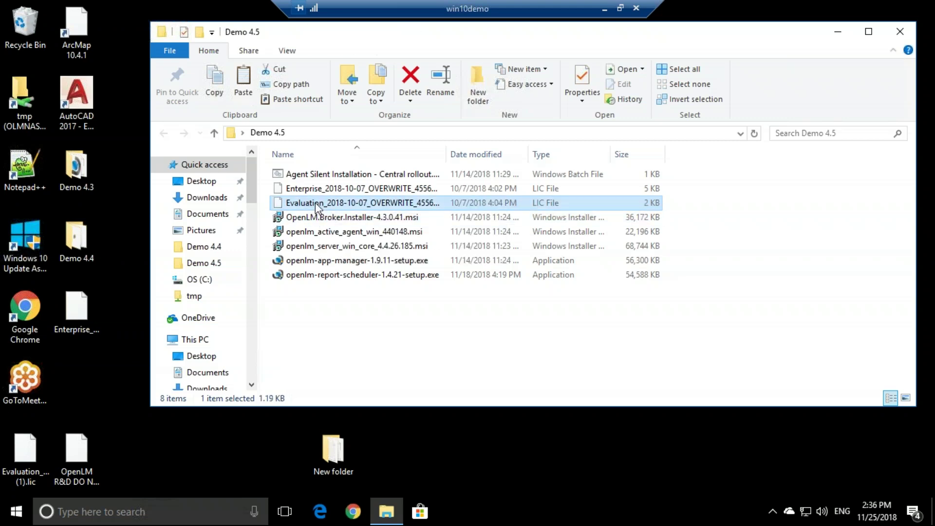
Paste it into C:\Program Files (x86)\OpenLM\OpenLM App Manager\license with administrator permission.
click(205, 283)
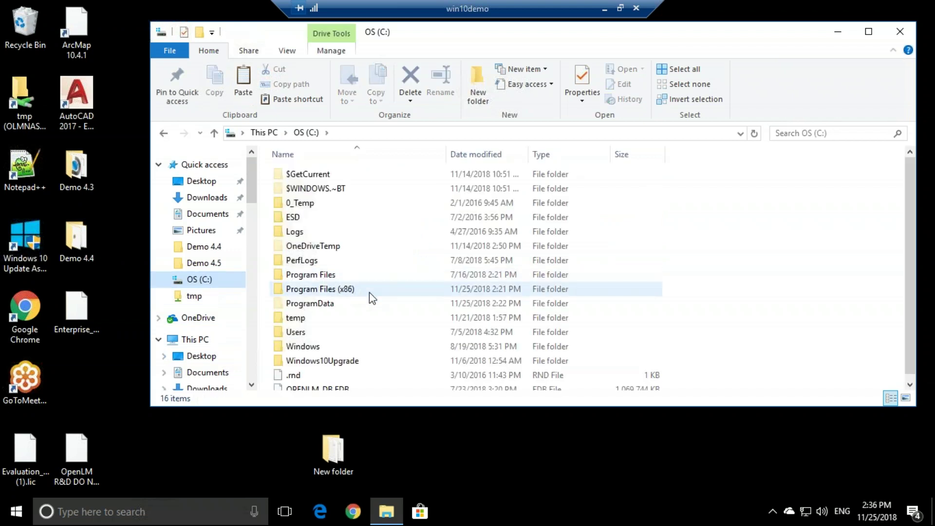
double_click(369, 292)
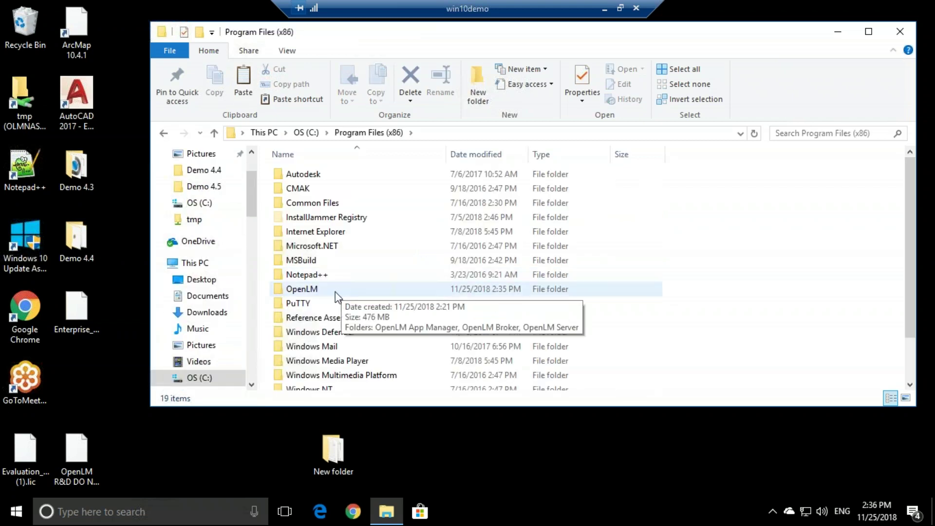
double_click(324, 291)
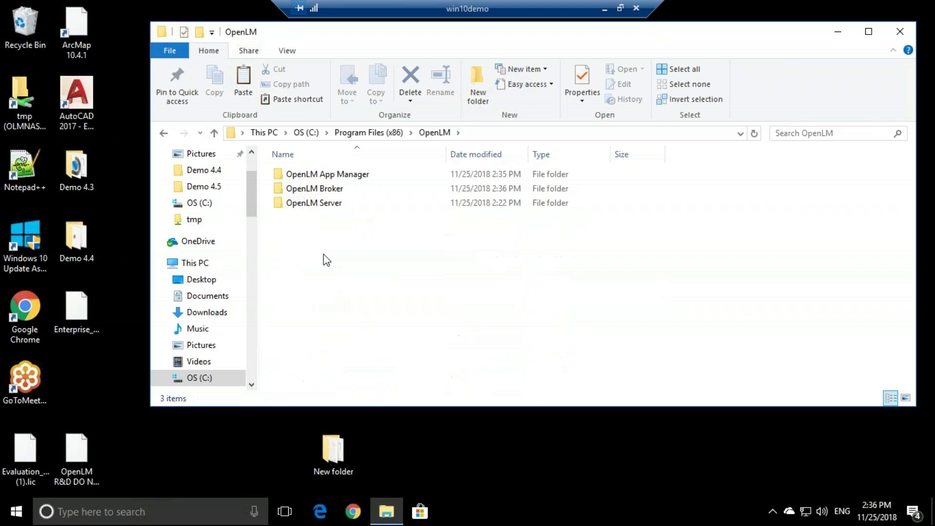
click(357, 178)
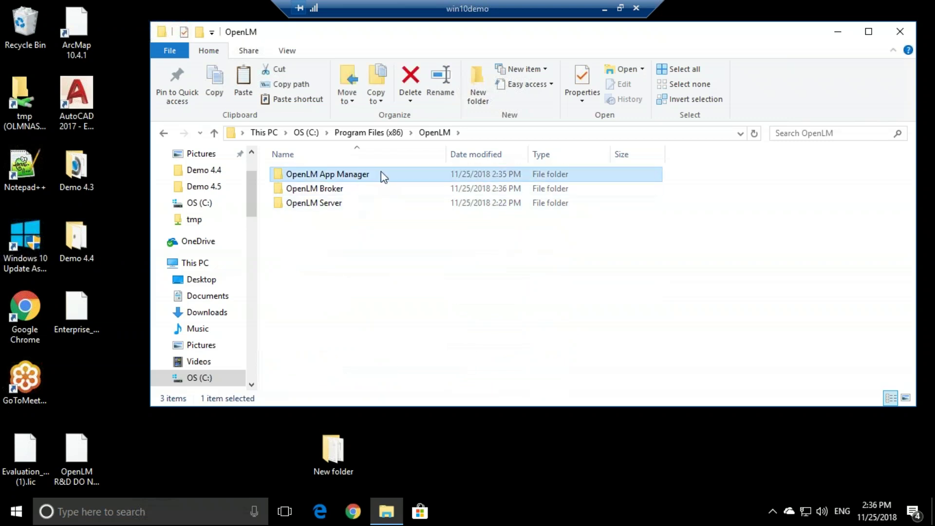
double_click(381, 175)
double_click(318, 232)
key(ctrl+v)
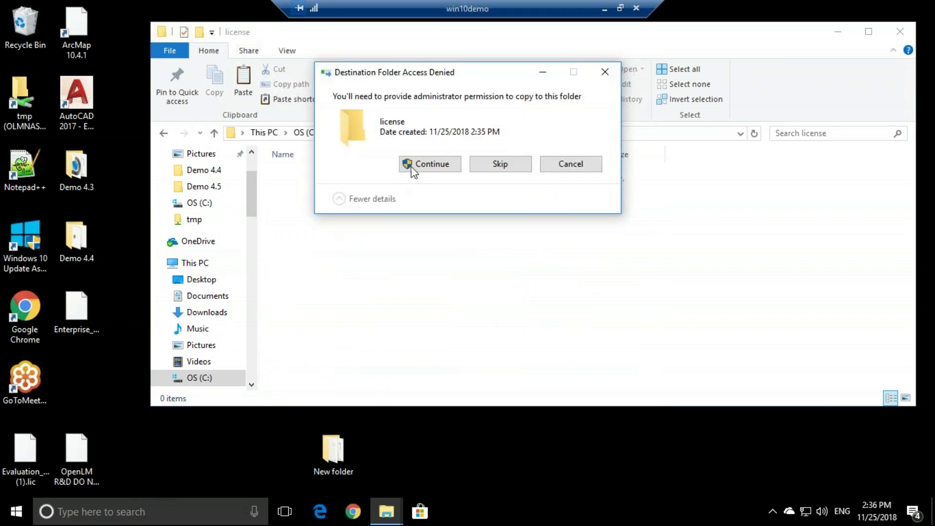
click(402, 168)
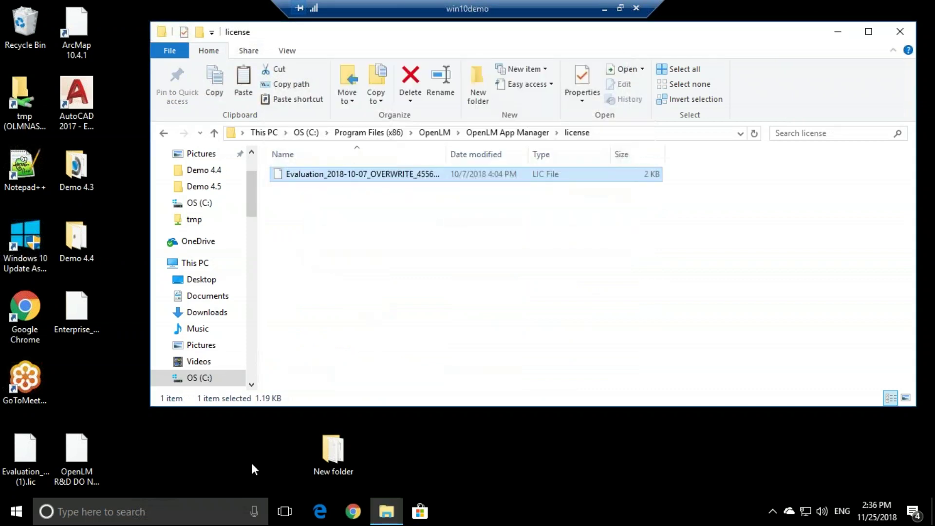
click(217, 515)
text(serv)
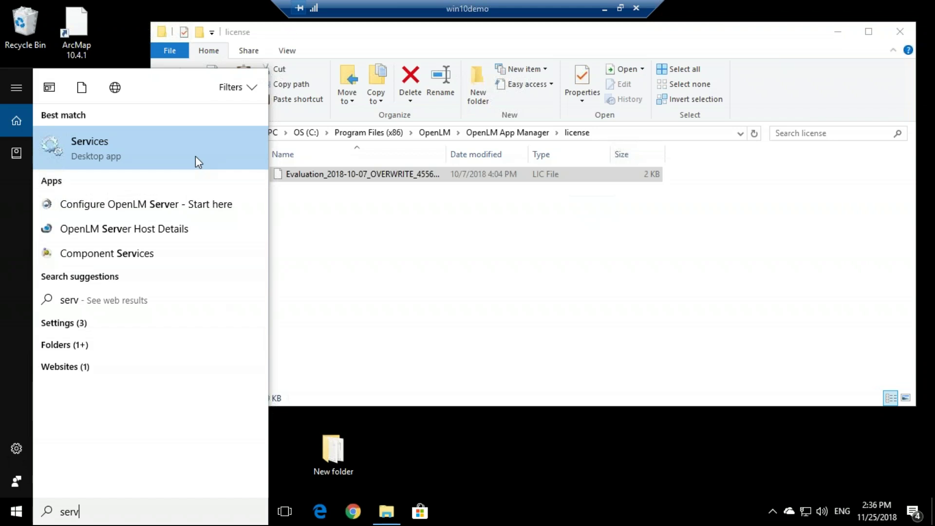
Restart the OpenLM App Manager service in Services, then close the console.
click(196, 157)
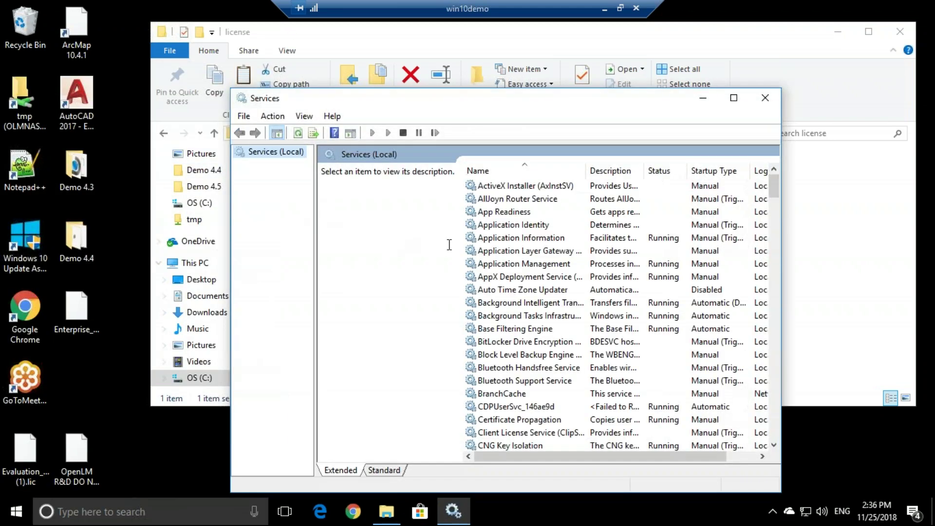
click(493, 250)
text(op)
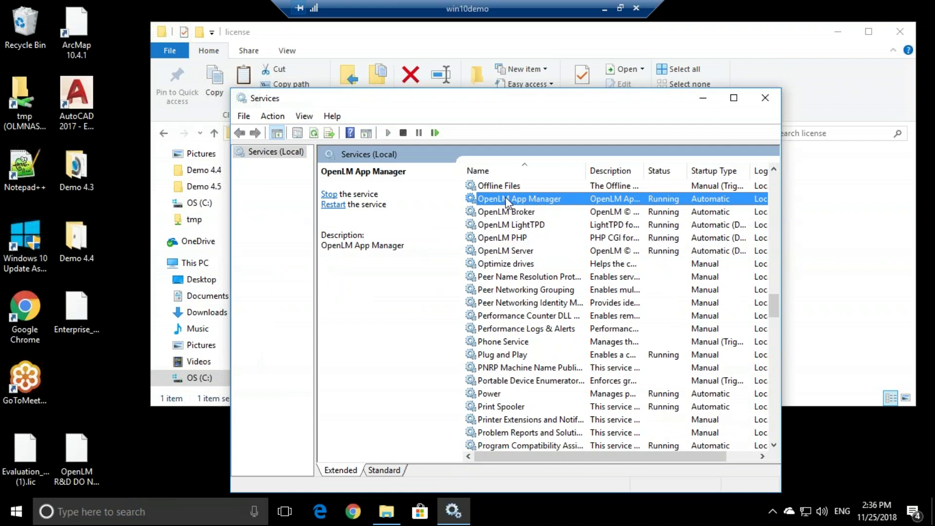
click(436, 133)
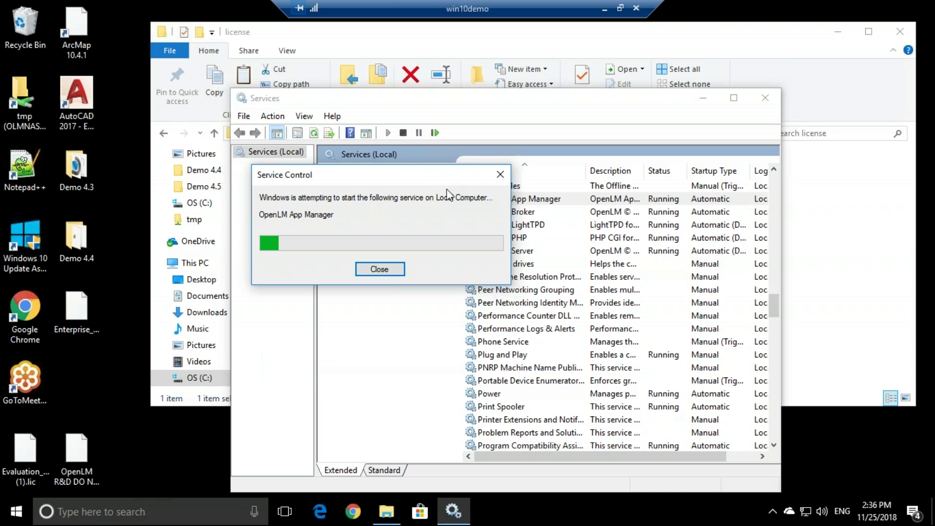
click(765, 99)
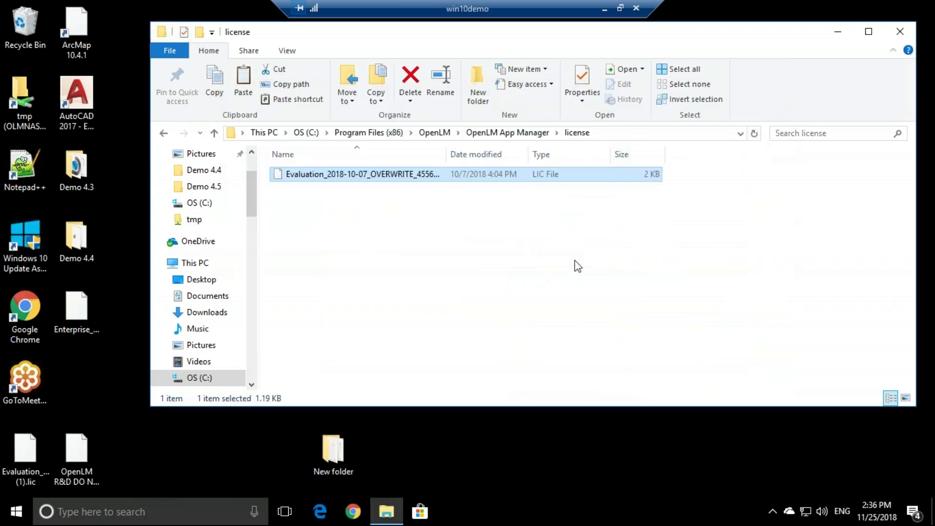
click(168, 516)
Launch the OpenLM Broker Configuration Tool as administrator and dismiss the server-not-defined warning.
text(broker)
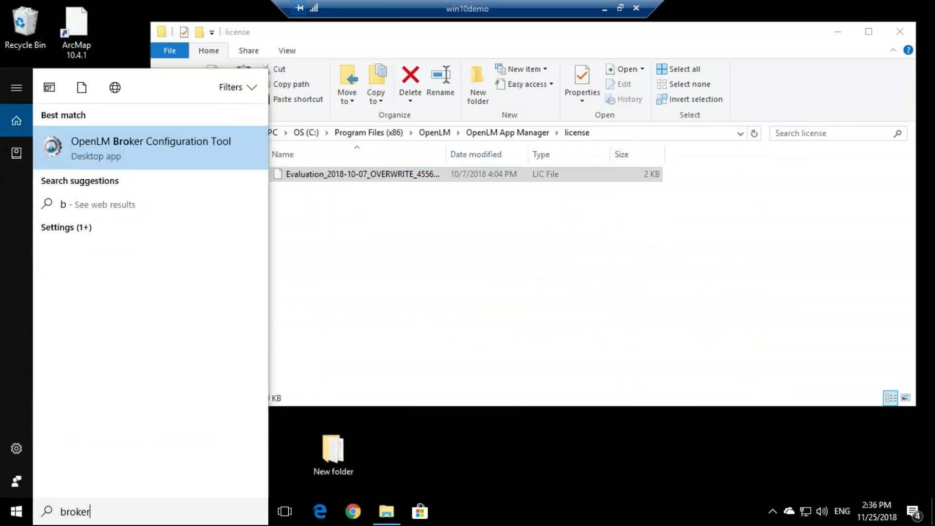
click(240, 145)
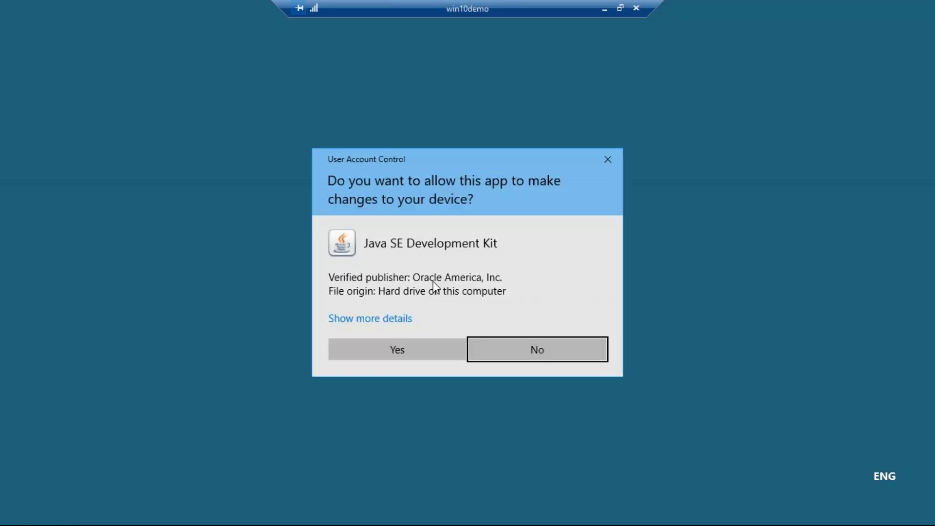
click(398, 353)
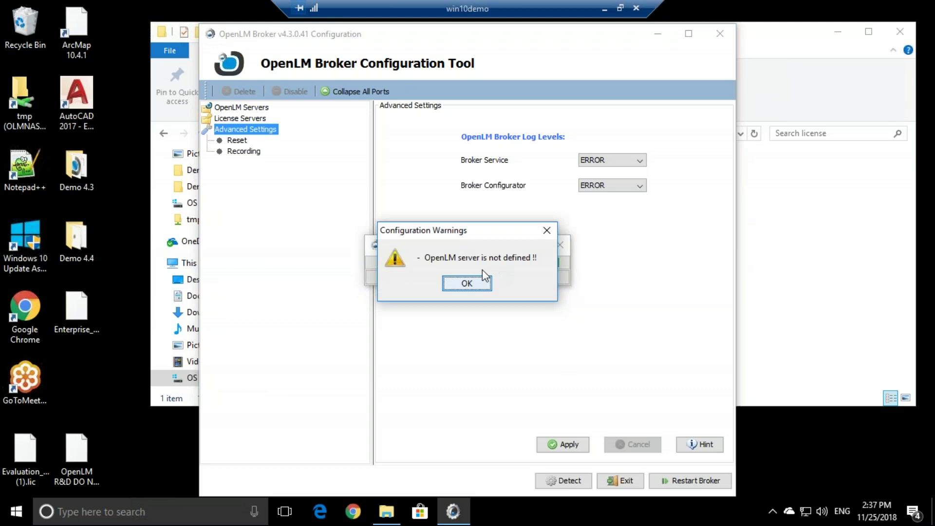
click(466, 284)
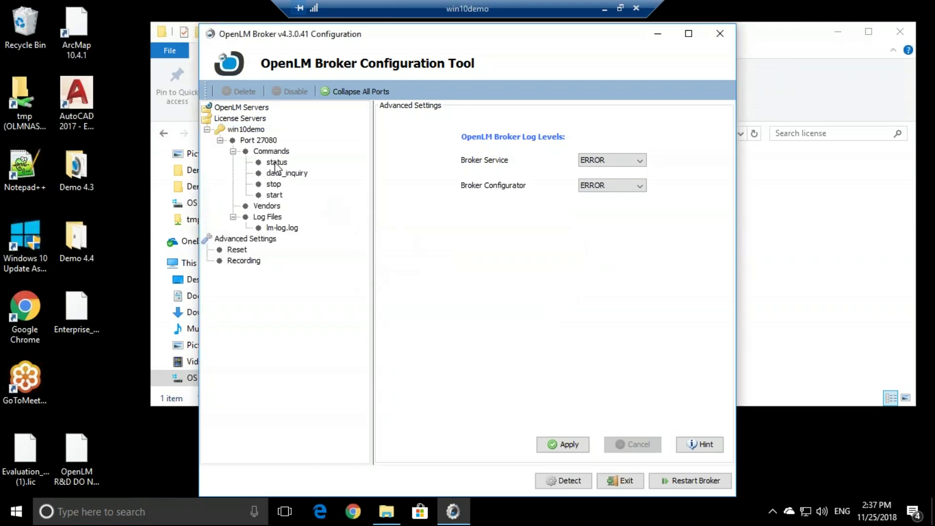
Add OpenLM server win10demo, verify connectivity, save it, and restart the broker.
click(223, 109)
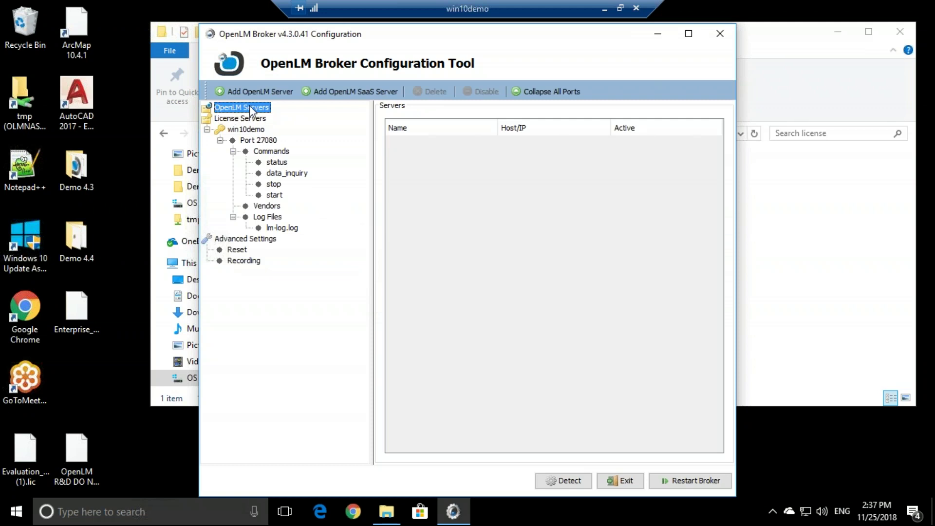
click(244, 91)
drag(531, 126, 445, 119)
text(win10demo)
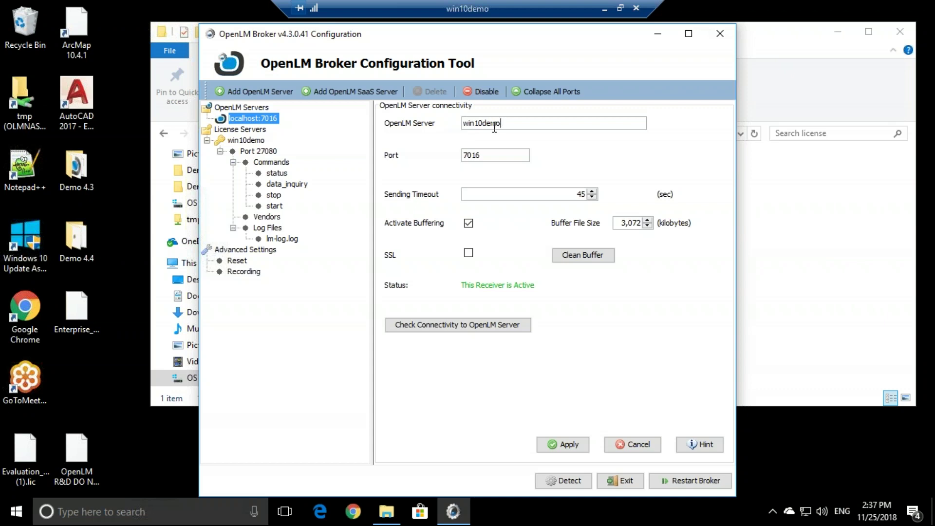
click(482, 332)
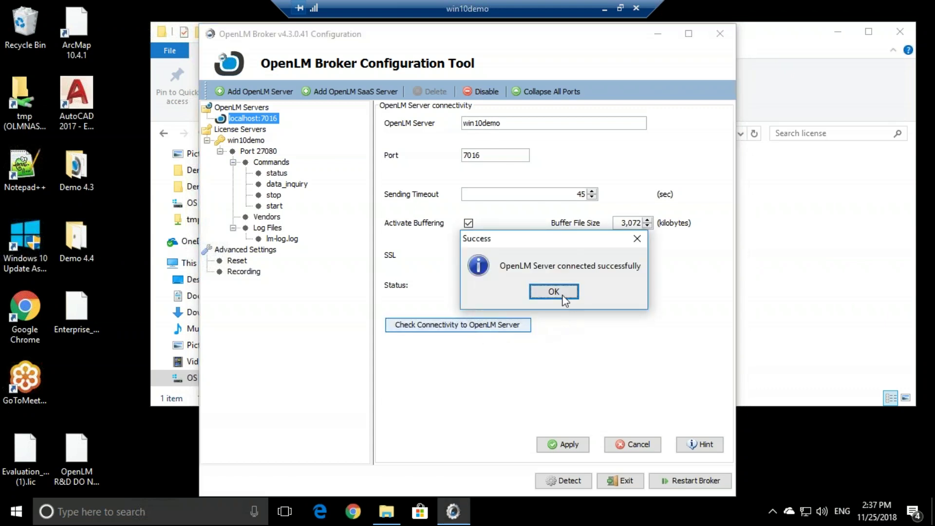
click(564, 295)
click(563, 443)
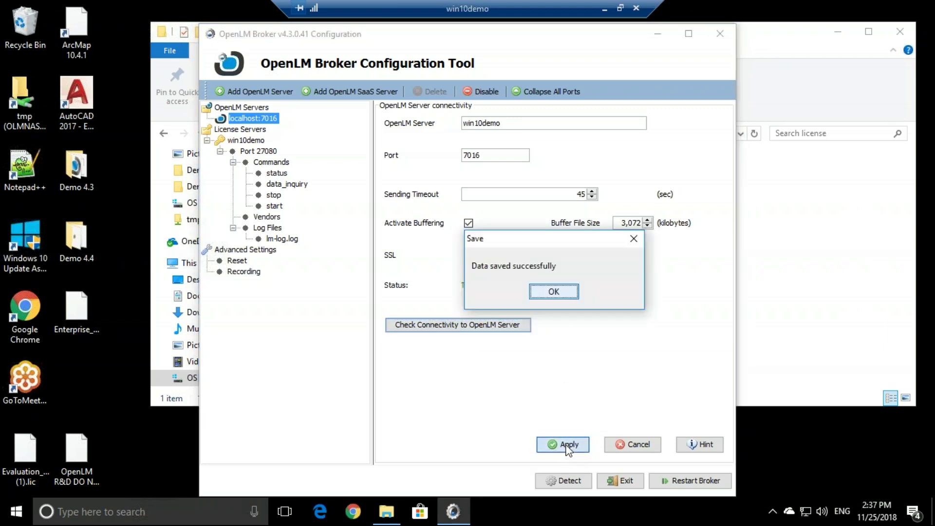
click(565, 296)
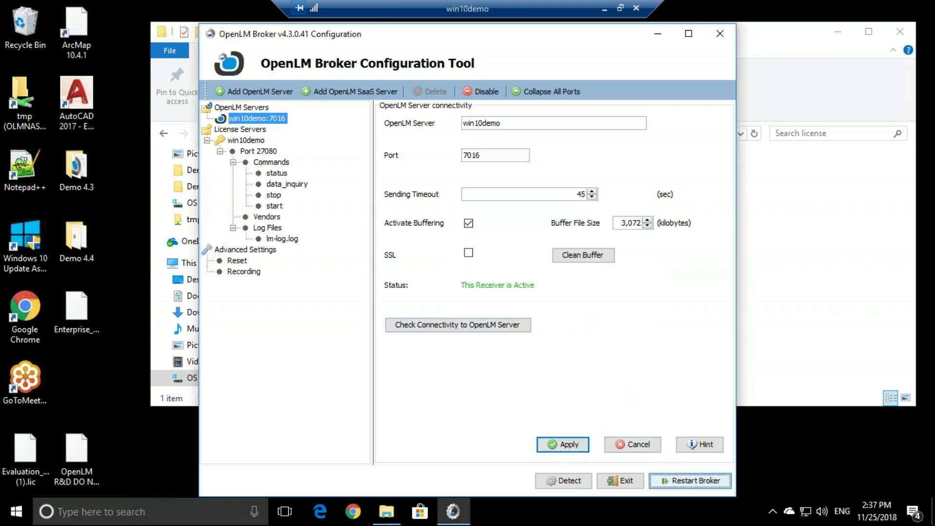
click(467, 284)
click(264, 151)
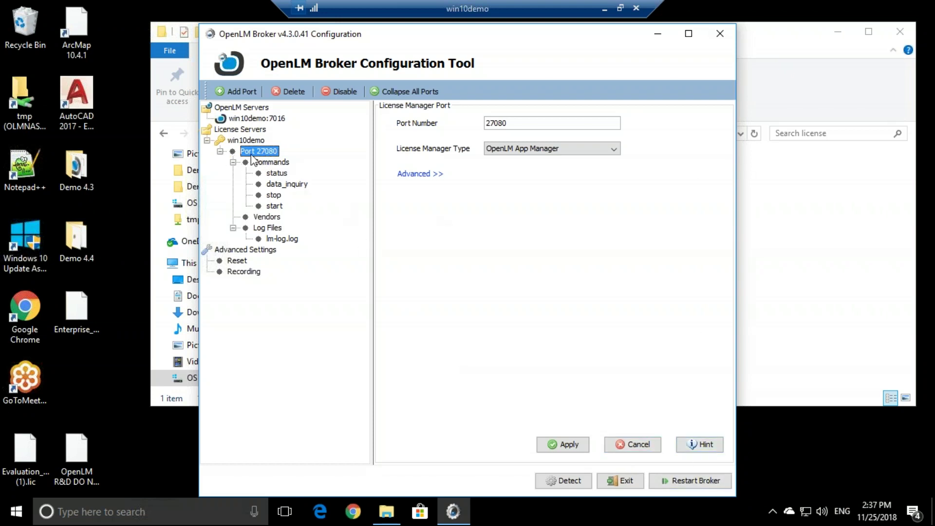
Delete Port 27080 from win10demo, re-detect its configuration, save, and restart the broker.
click(450, 285)
click(241, 145)
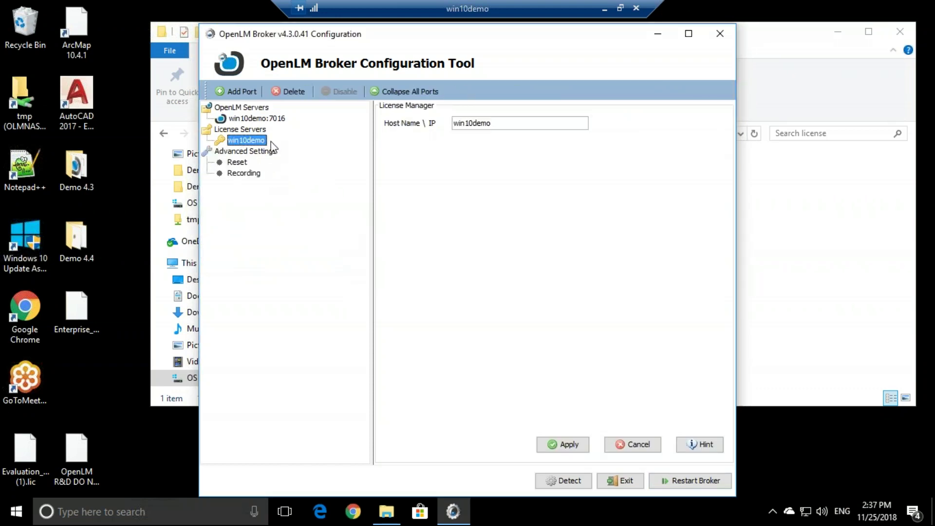
click(573, 485)
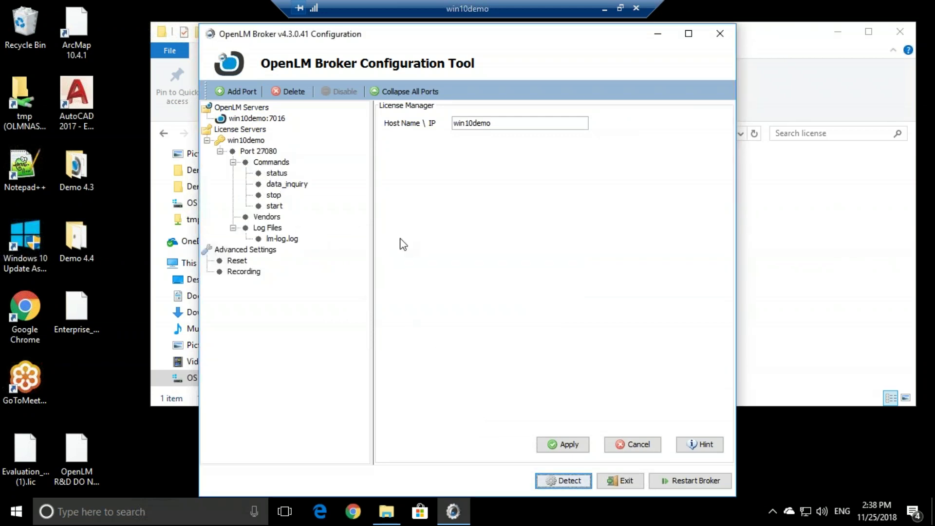
click(572, 451)
click(555, 290)
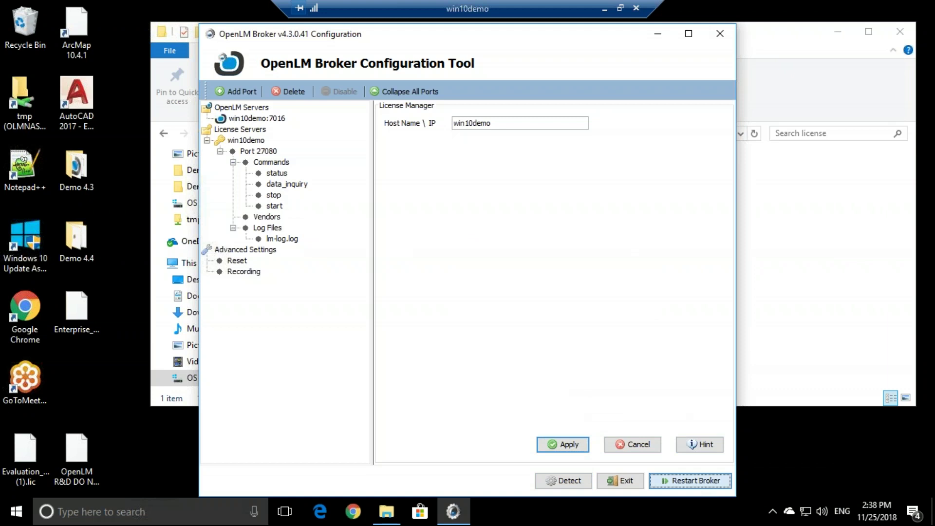
click(466, 284)
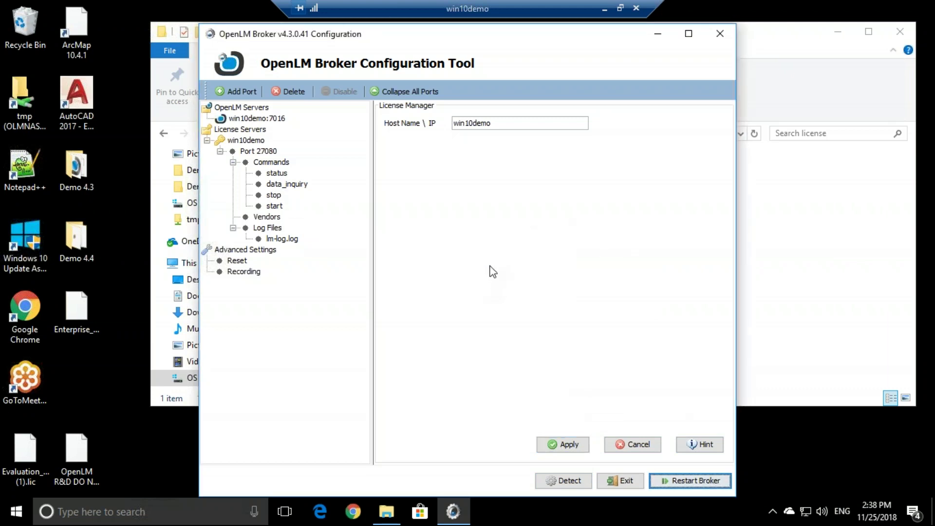
Present the Applications Manager slide full screen with the laser pointer, then return to win10demo.
click(606, 10)
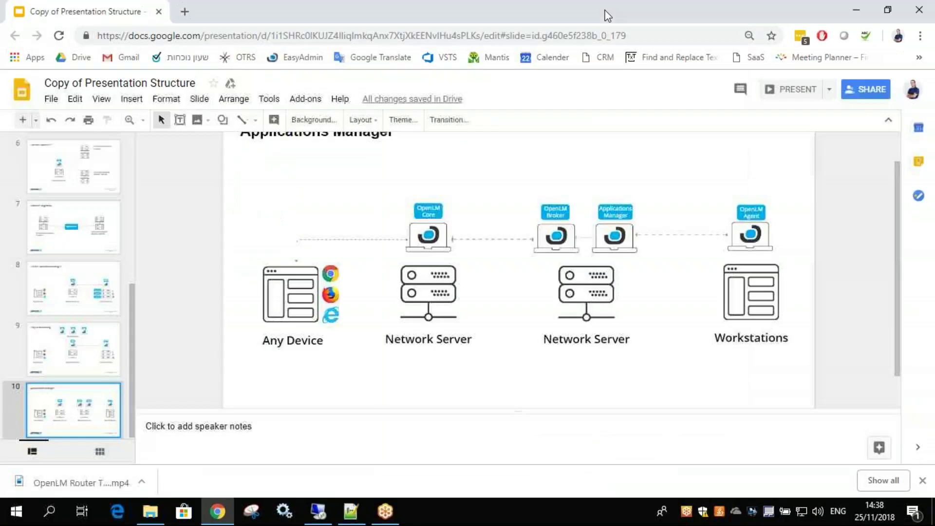
click(787, 90)
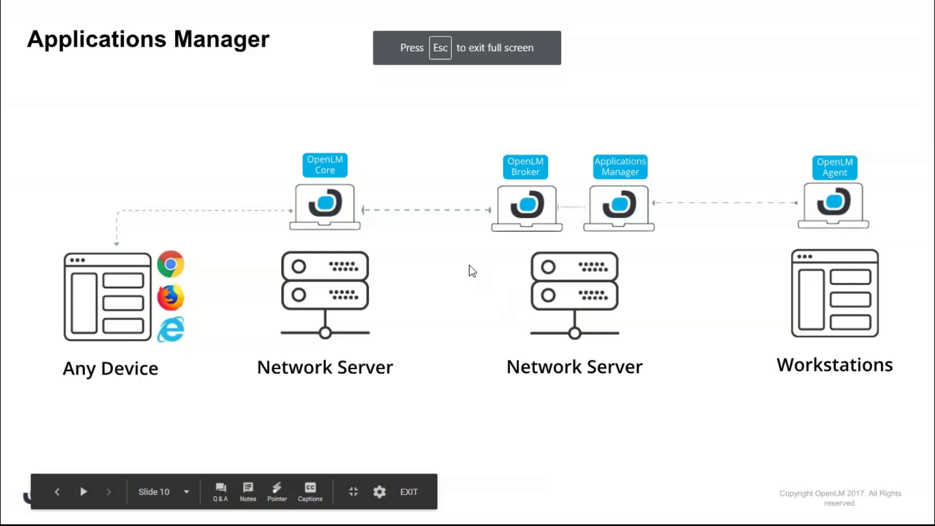
click(276, 489)
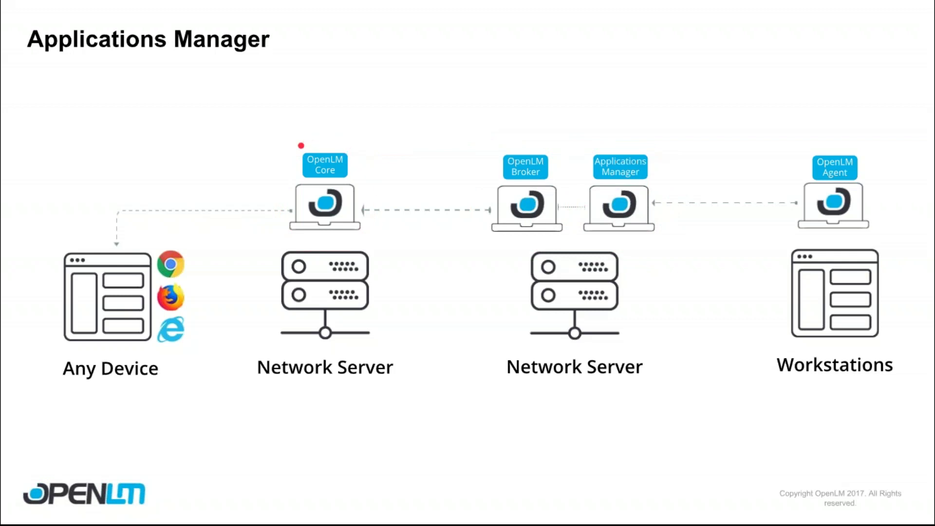
key(Escape)
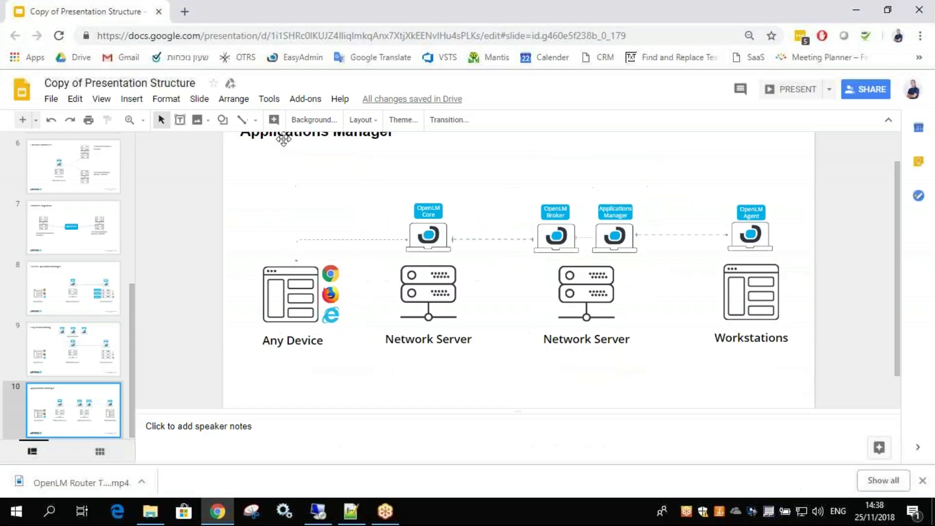
click(318, 511)
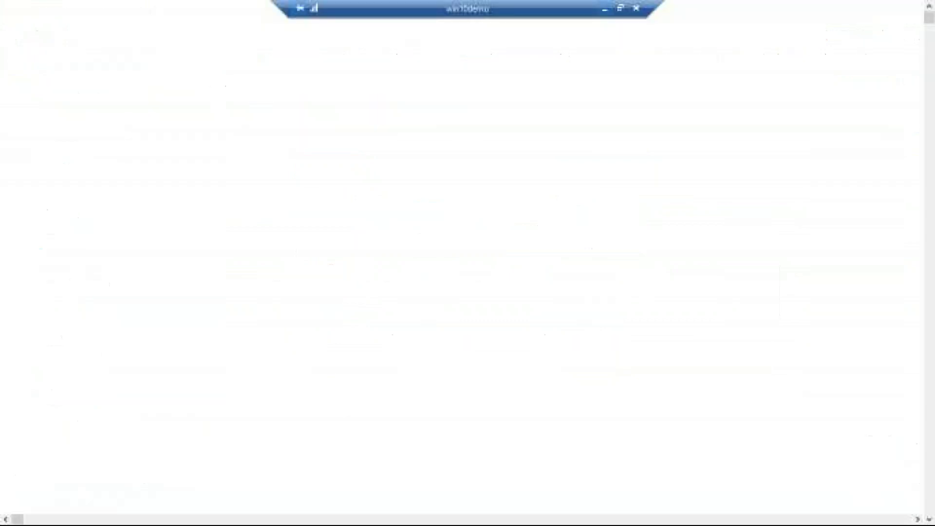
Open OpenLM User Interface, close Alerts and Feature Usage Status, and show the License Servers widget.
key(super)
text(openlm user)
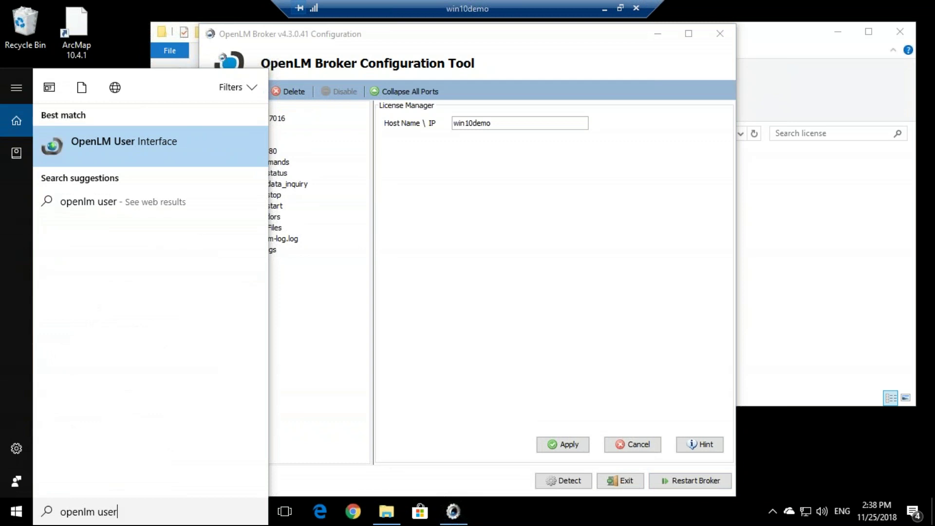
click(200, 144)
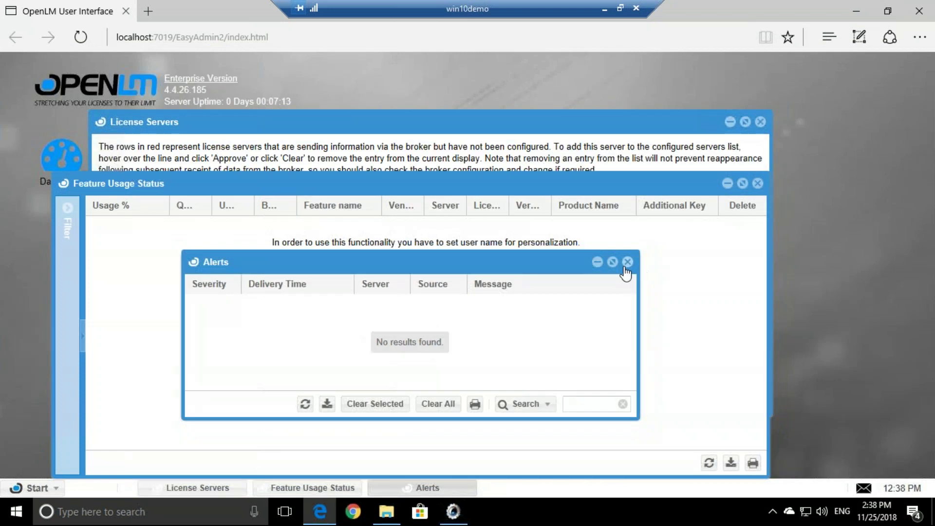
click(627, 263)
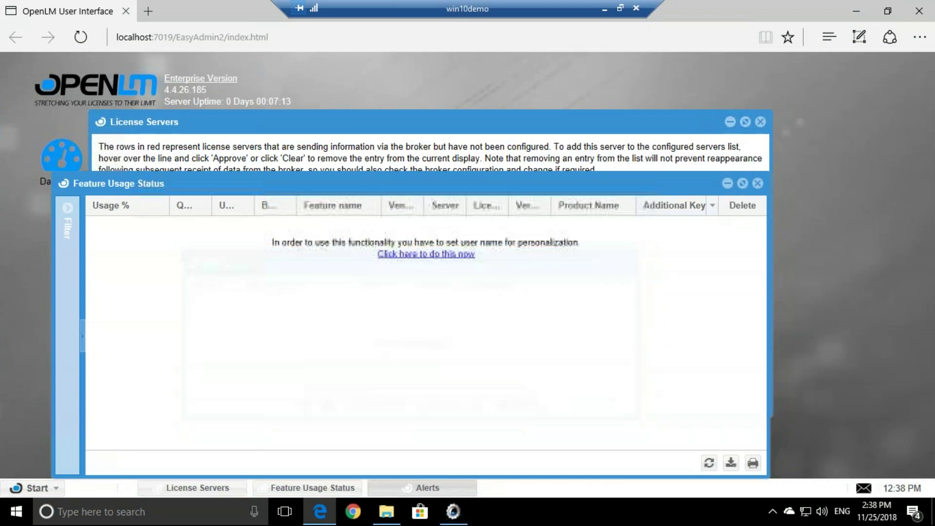
click(758, 183)
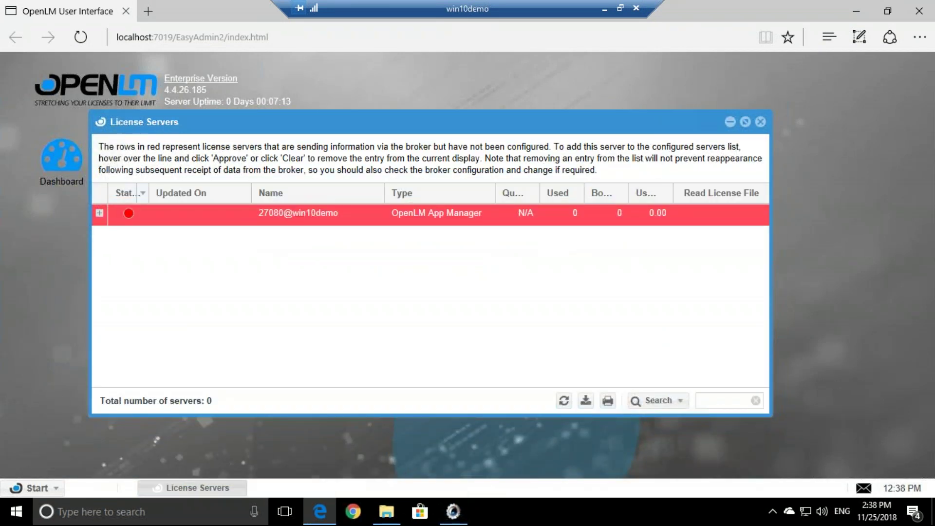
click(29, 487)
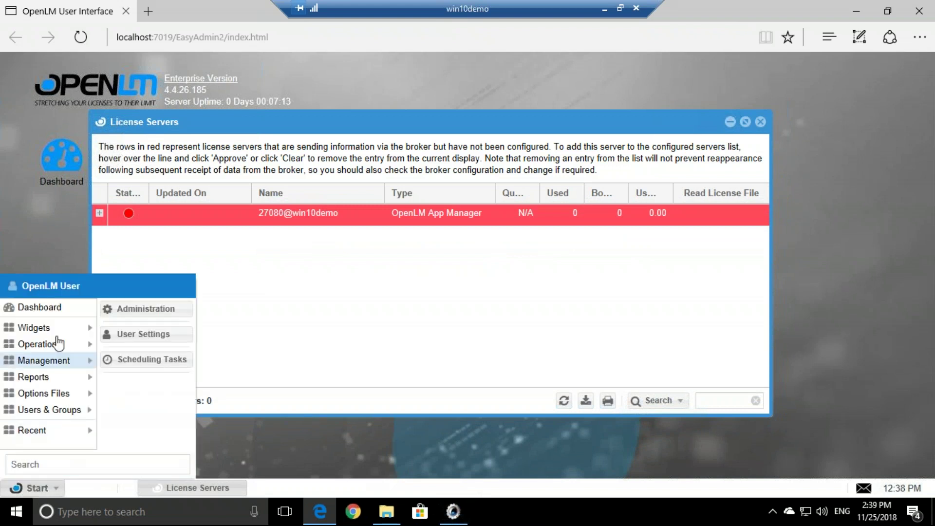
mouse_move(61, 330)
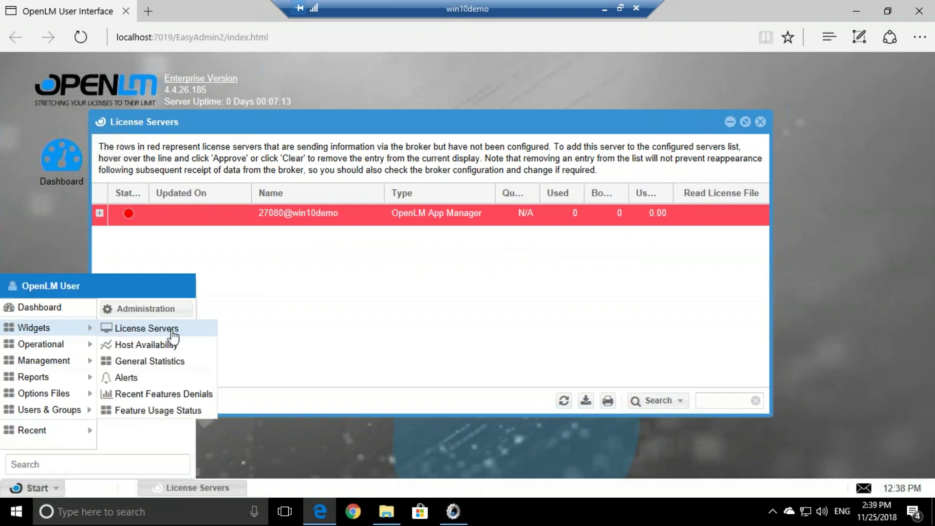
click(203, 336)
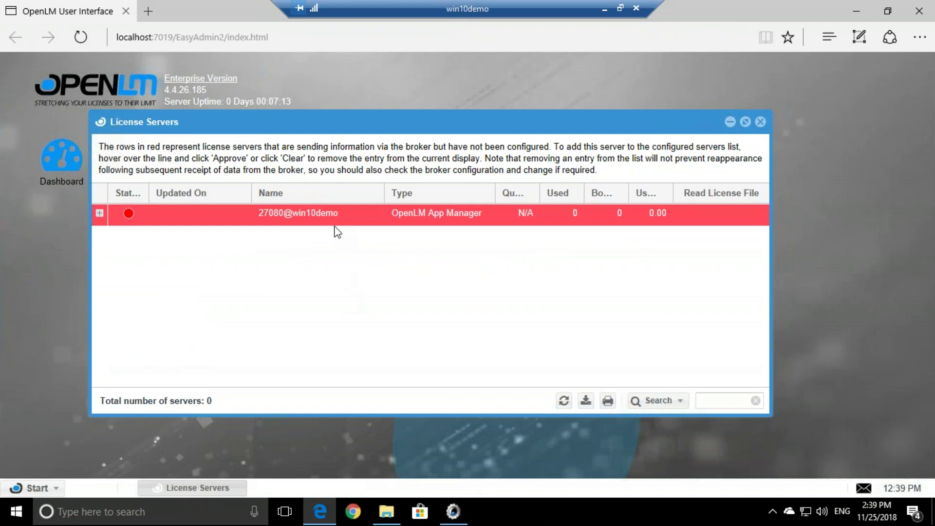
mouse_move(416, 219)
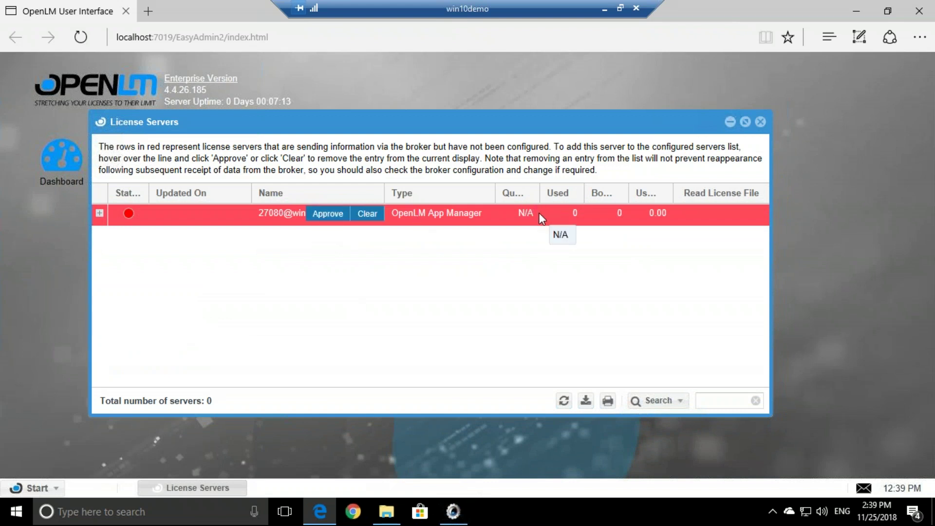
Approve 27080@win10demo and save its description as 'Applications Manager'.
click(326, 215)
key(ctrl+a)
text(A)
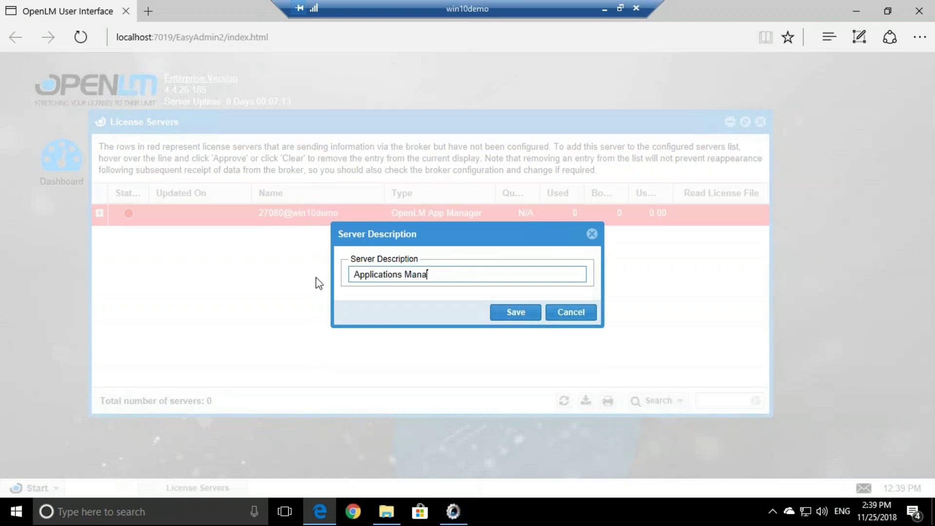
click(501, 313)
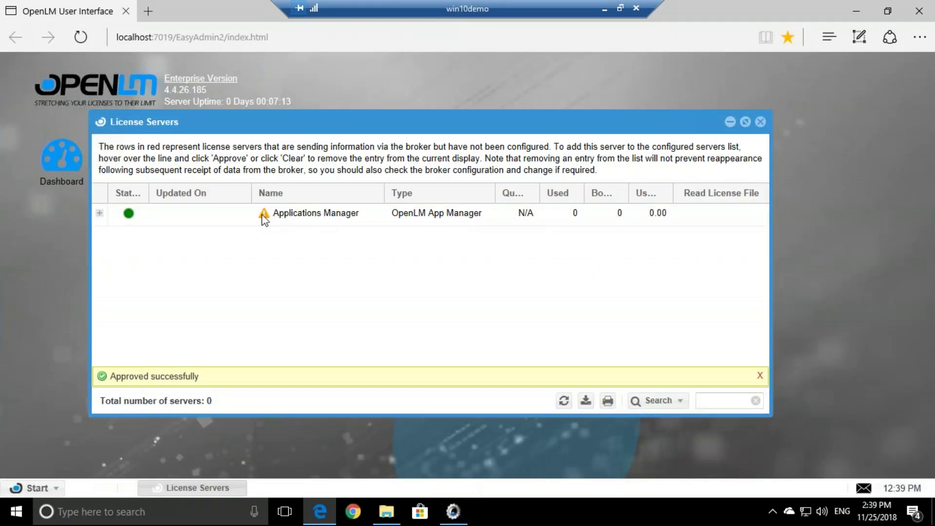
mouse_move(265, 215)
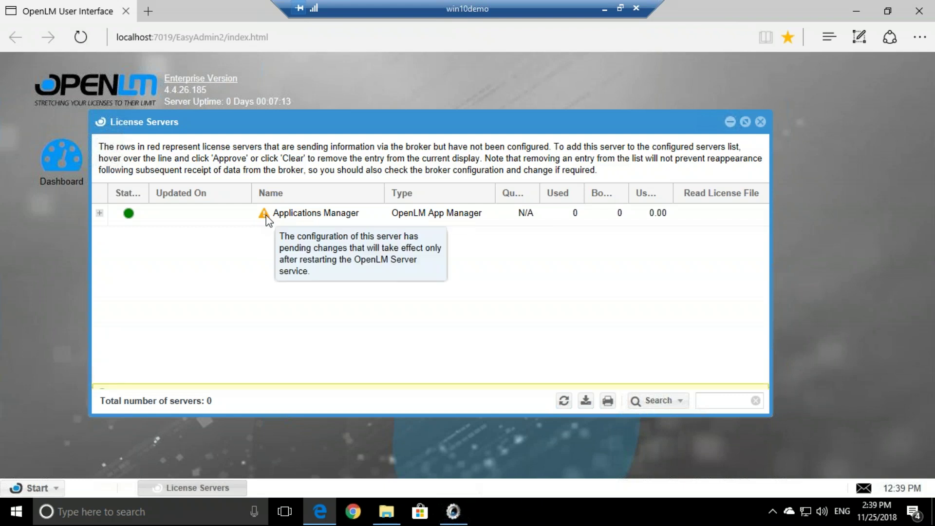
Restart the OpenLM Server service, close Services, and reload the OpenLM web page.
click(189, 516)
text(ser)
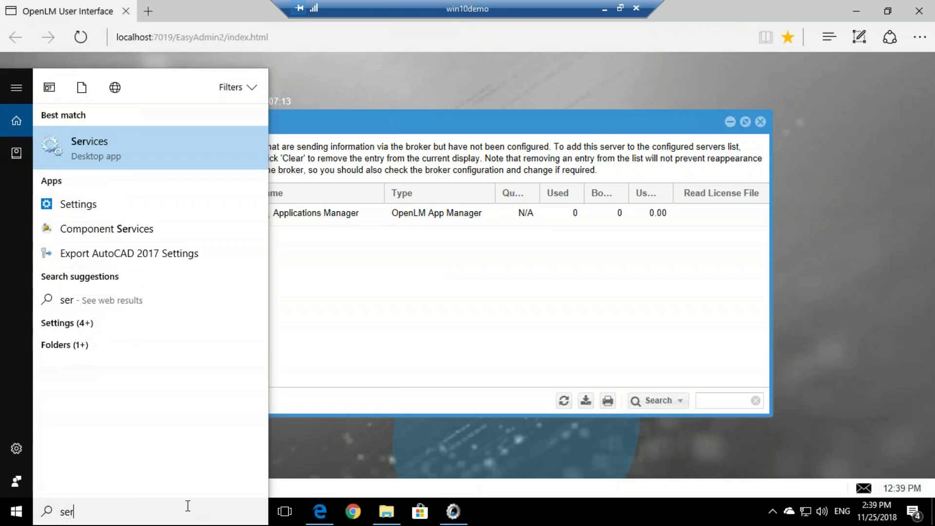
click(195, 148)
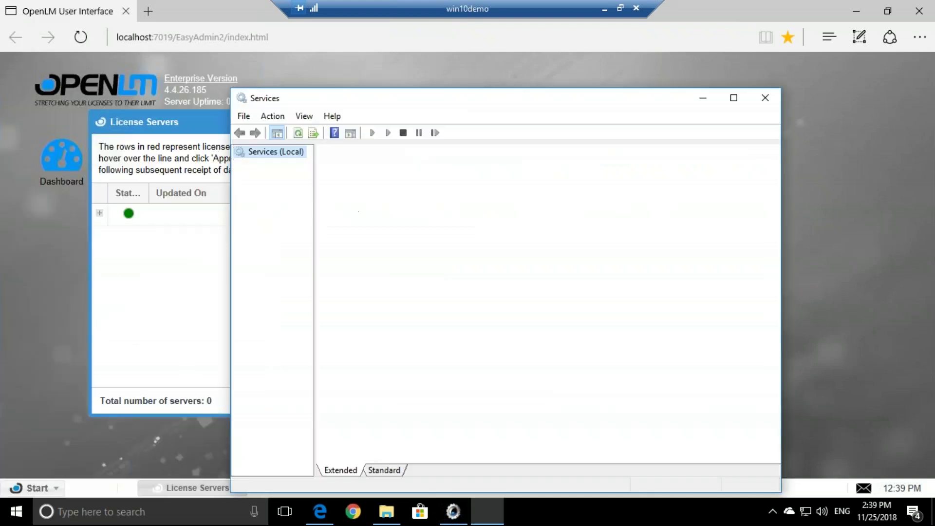
click(499, 239)
text(op)
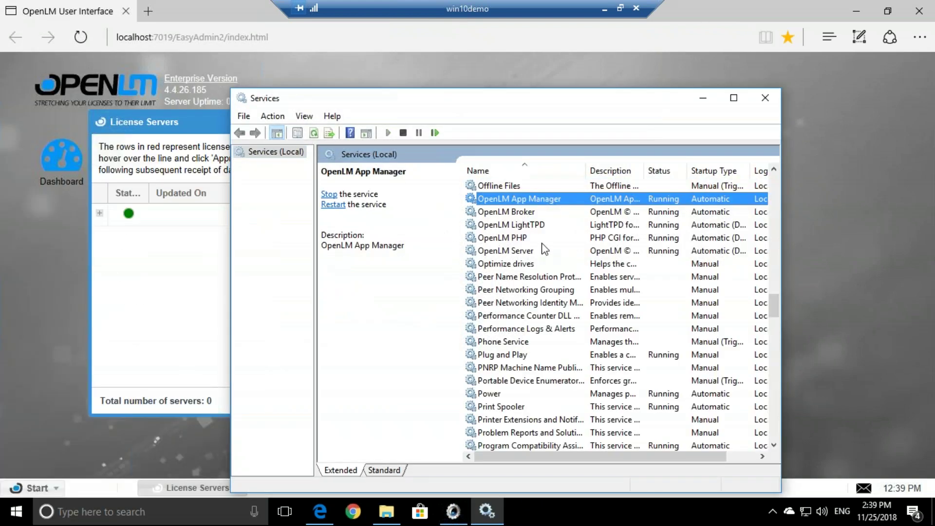
click(538, 252)
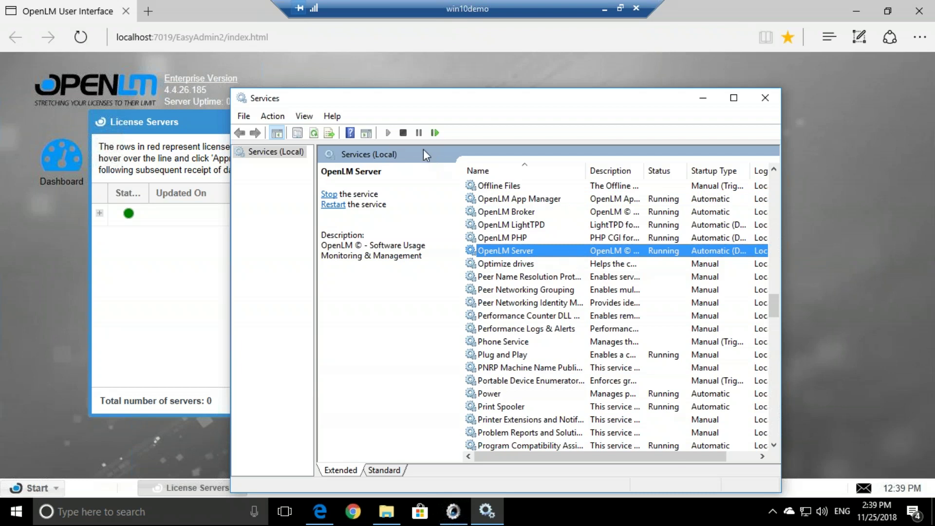
click(435, 133)
click(765, 97)
click(84, 39)
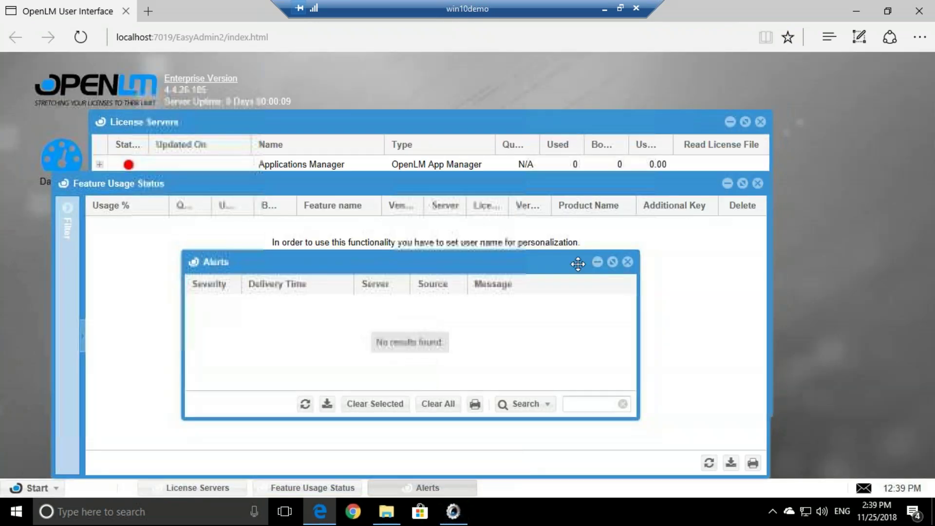
Close Alerts and Feature Usage Status, then expand and refresh Applications Manager to show win10demo, port 27080, NO BROKER.
click(628, 262)
click(757, 183)
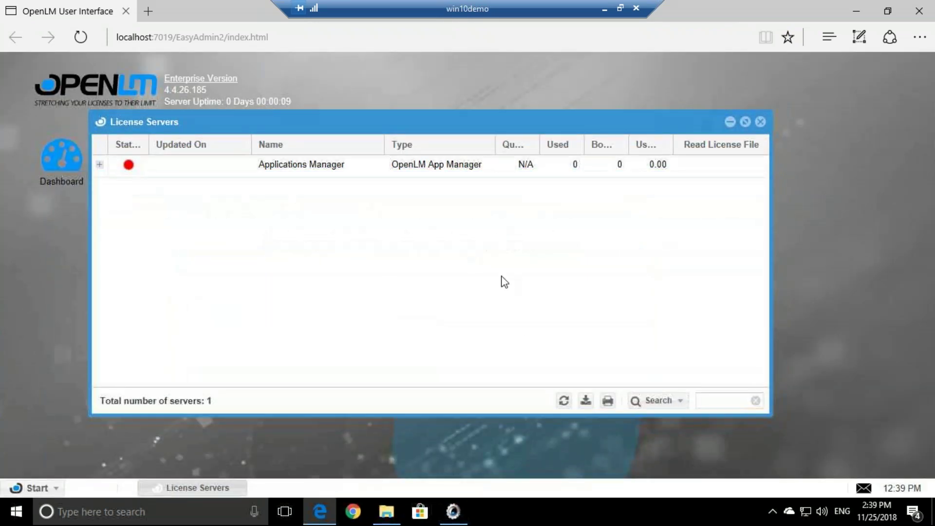
click(100, 165)
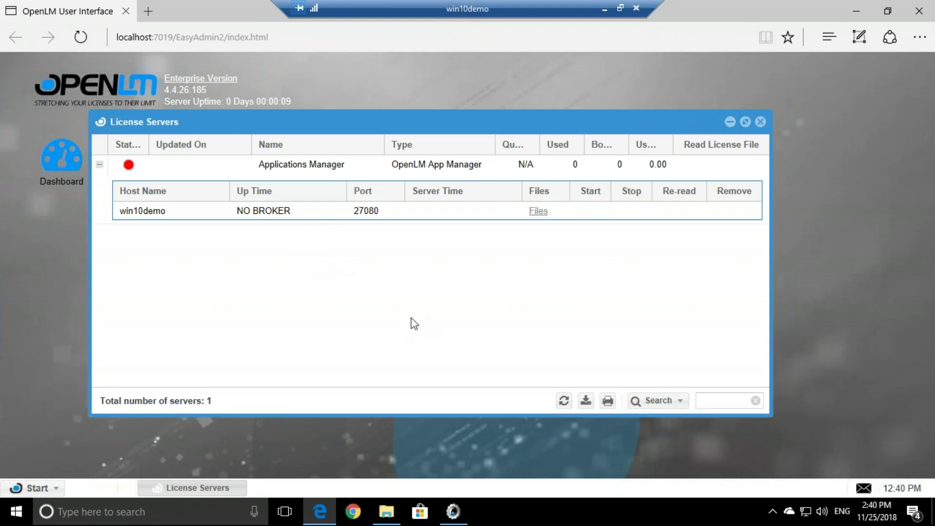
click(563, 400)
Leave the remote session and present slide 10 full screen with the laser pointer on.
click(605, 9)
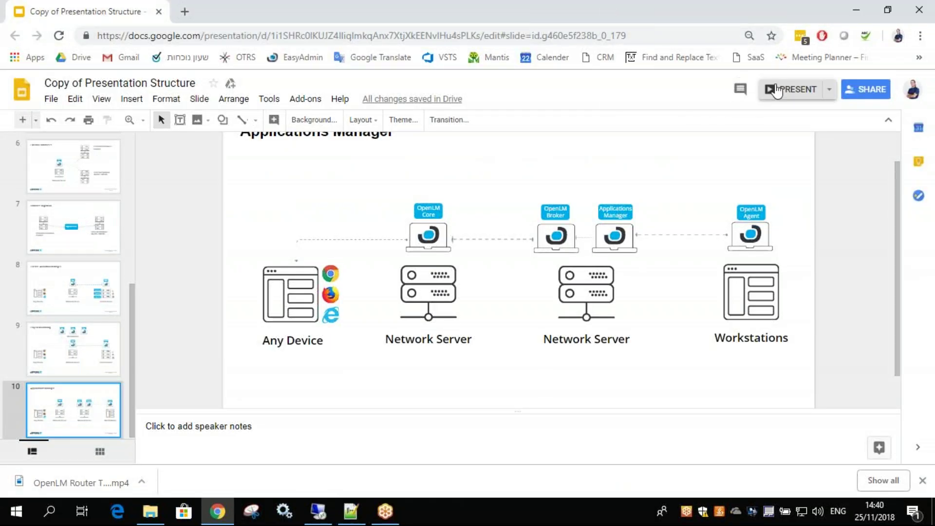
click(789, 89)
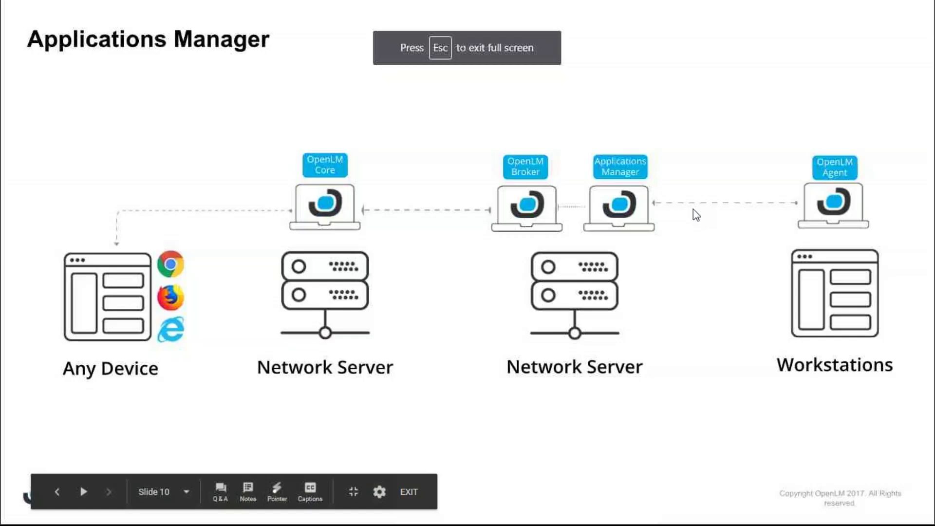
click(271, 496)
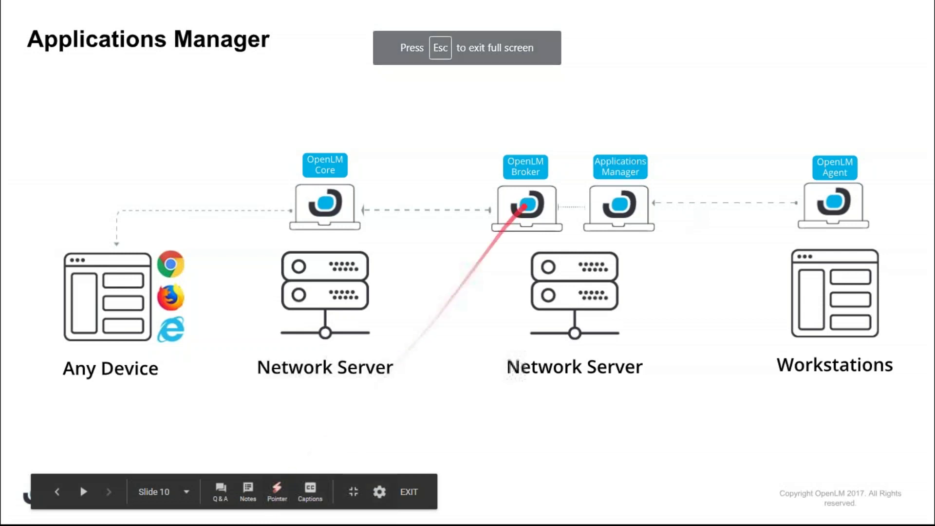
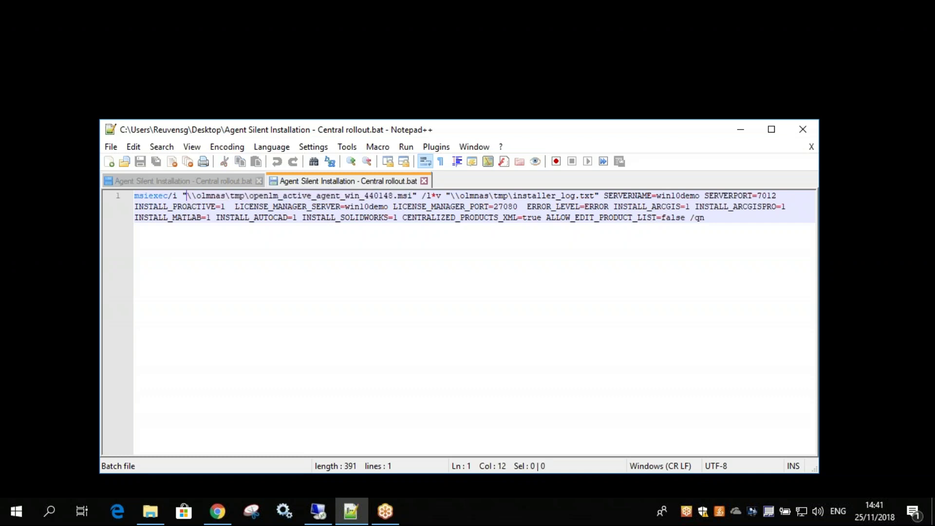
Highlight the agent installer's network path and the installer log path in the rollout command.
drag(250, 195, 414, 195)
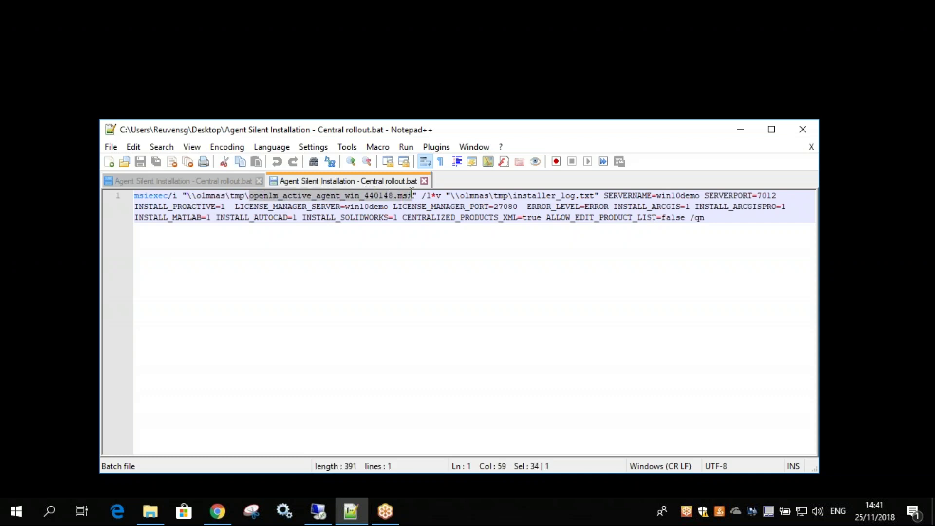
click(193, 197)
drag(192, 197, 413, 195)
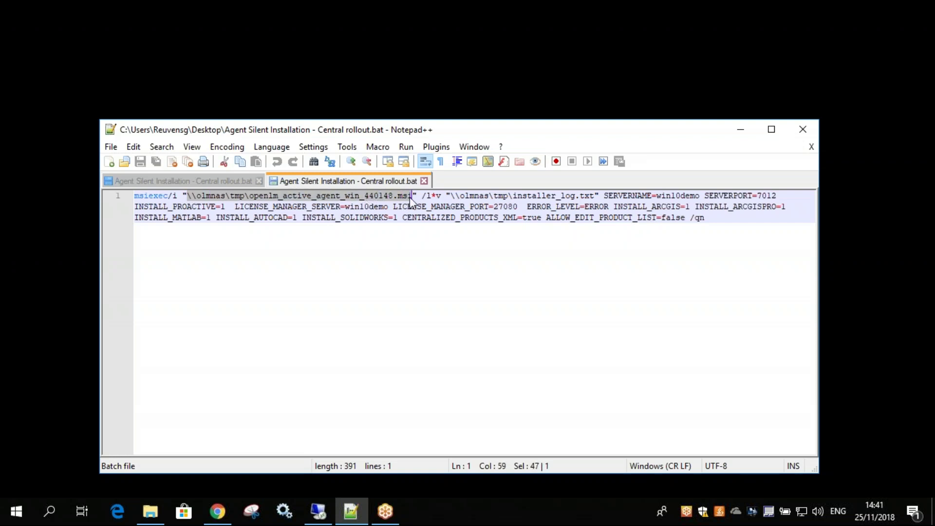
click(452, 196)
drag(452, 196, 596, 196)
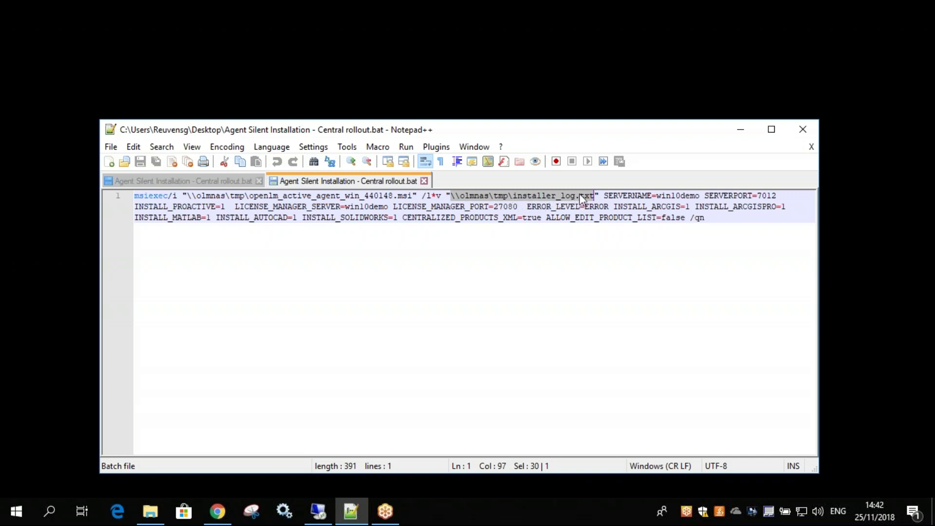
click(628, 195)
Check SERVERNAME and LICENSE_MANAGER_SERVER are win10demo, with ports 7012 and 27080.
click(671, 196)
double_click(671, 195)
drag(700, 196, 657, 196)
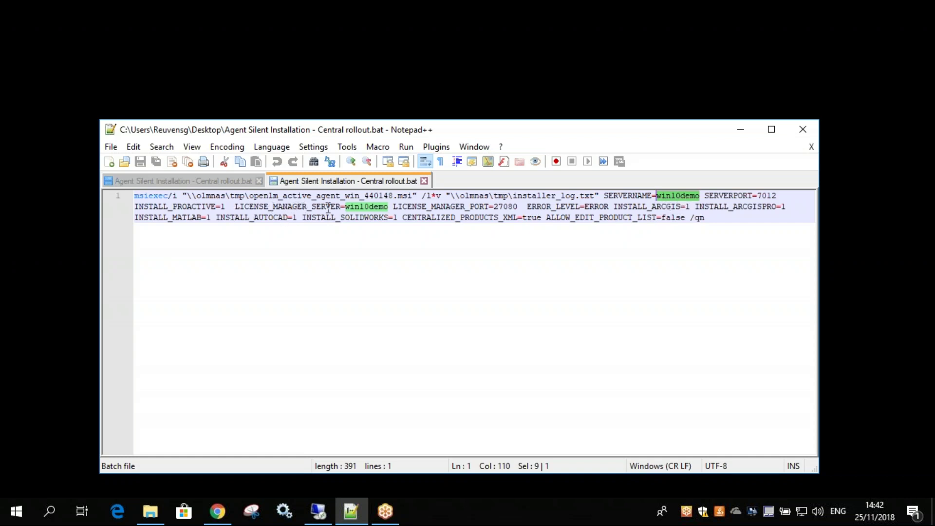
double_click(307, 207)
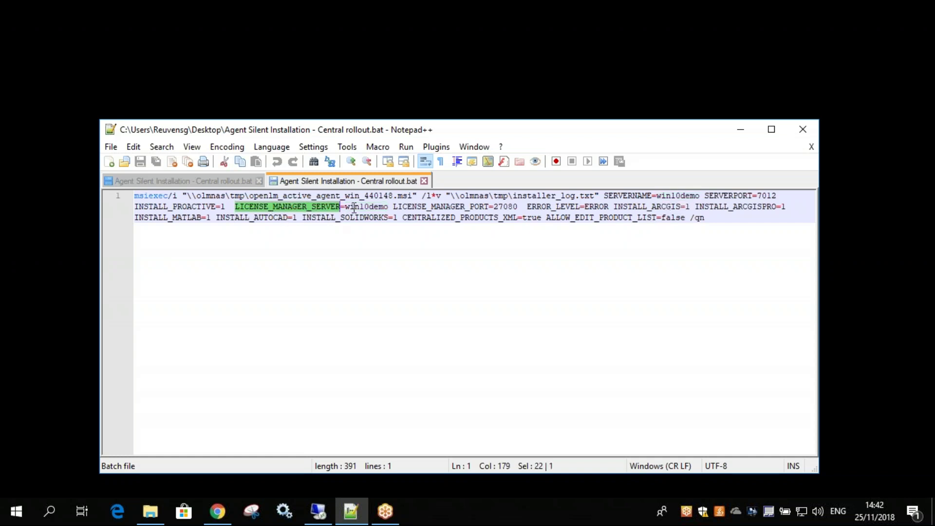
double_click(371, 207)
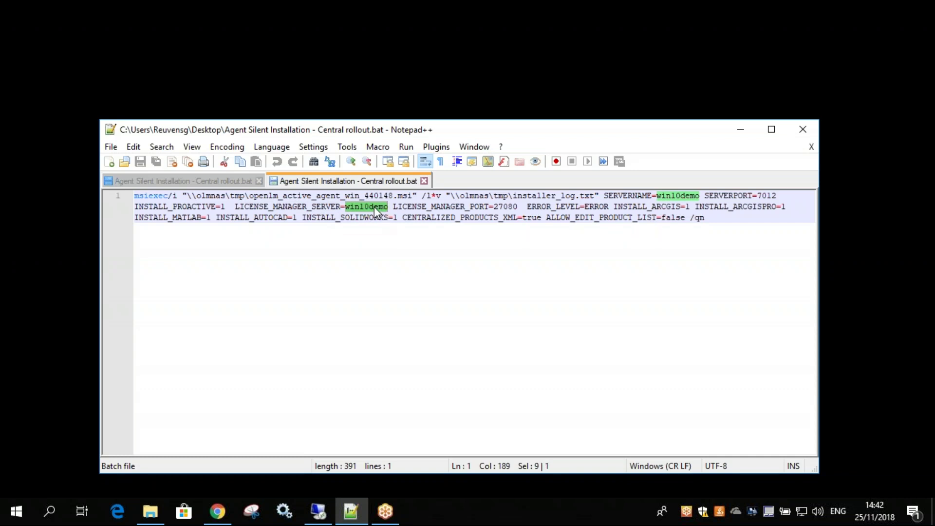
double_click(675, 195)
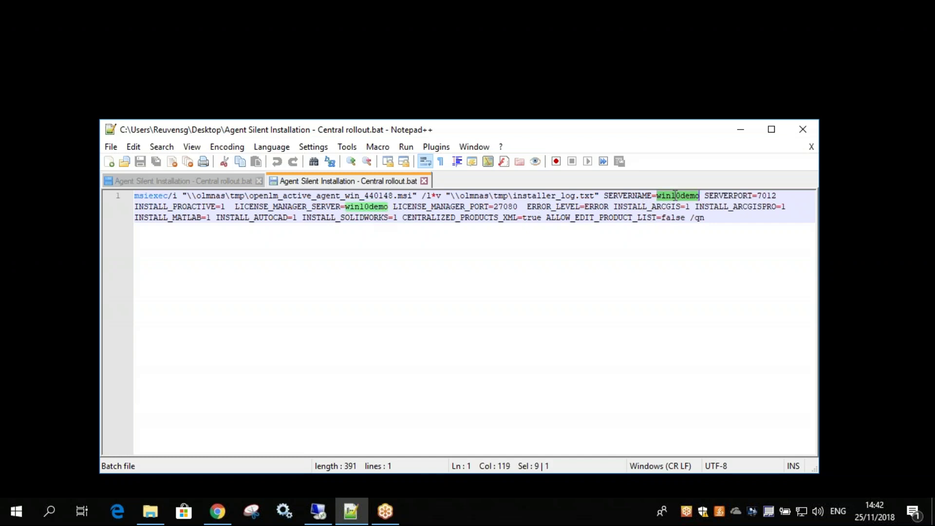
double_click(366, 207)
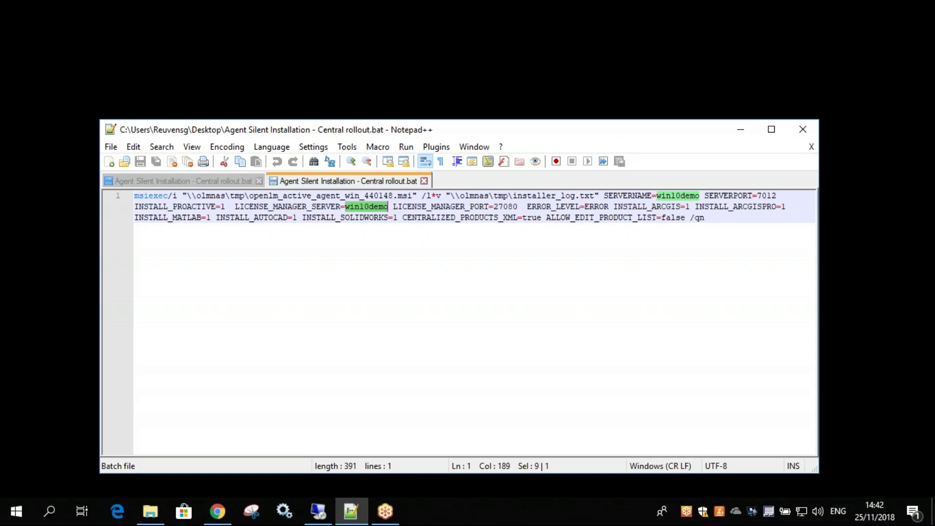
double_click(762, 195)
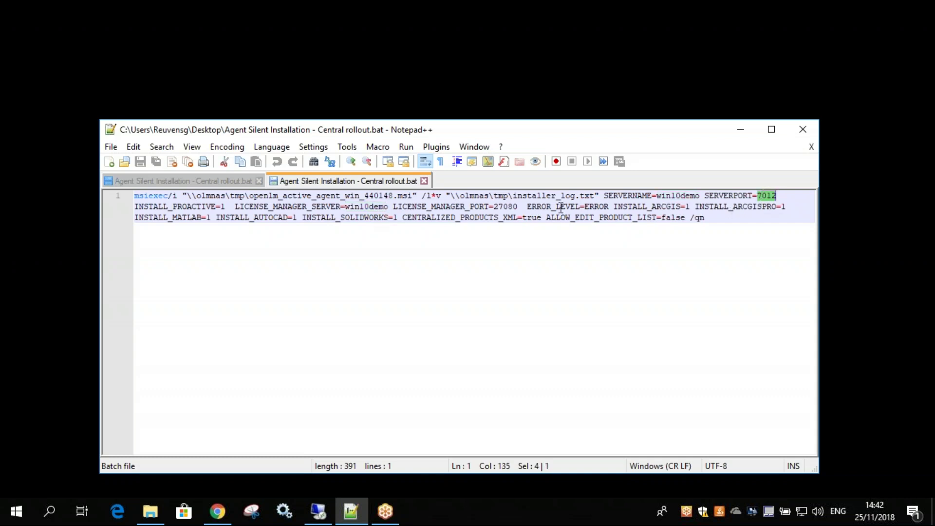
double_click(504, 206)
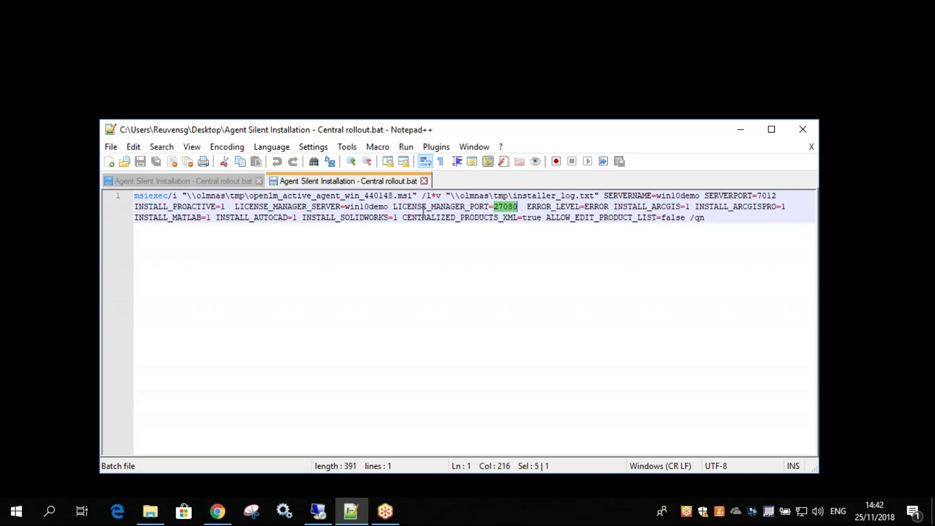
click(445, 228)
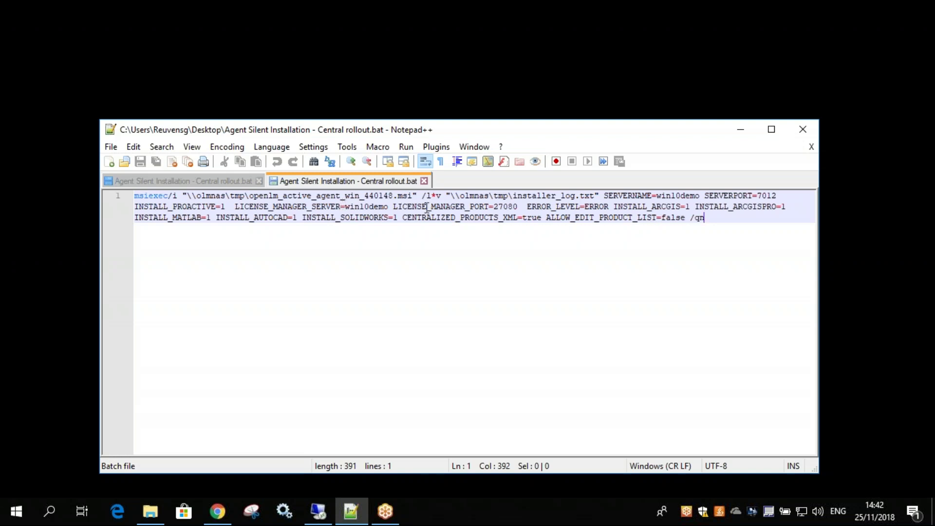
Re-check the installer log path and the win10demo server names, then close Notepad++.
click(193, 195)
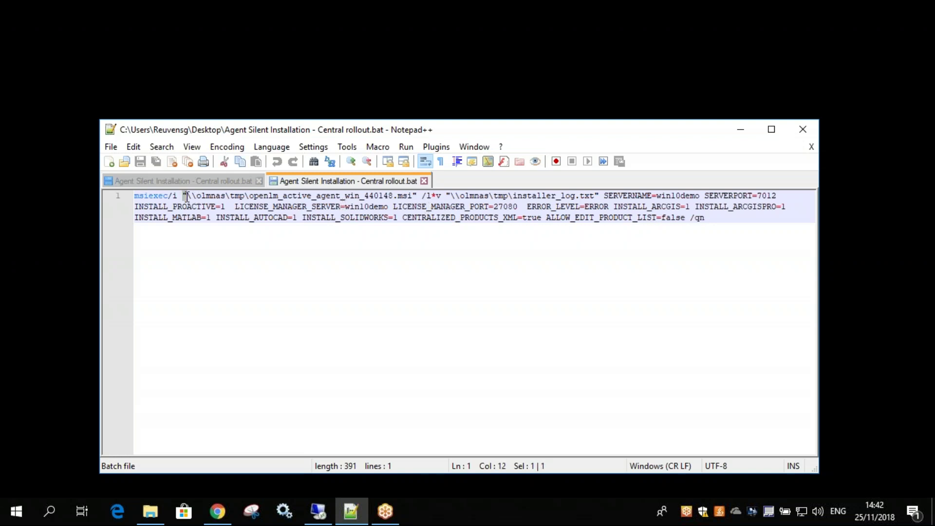
drag(450, 196, 594, 196)
double_click(674, 196)
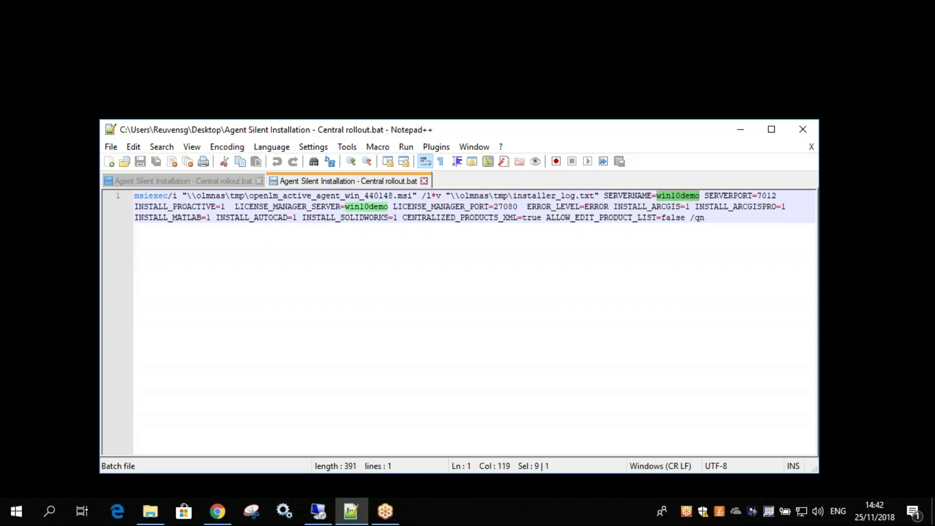
triple_click(365, 207)
double_click(365, 207)
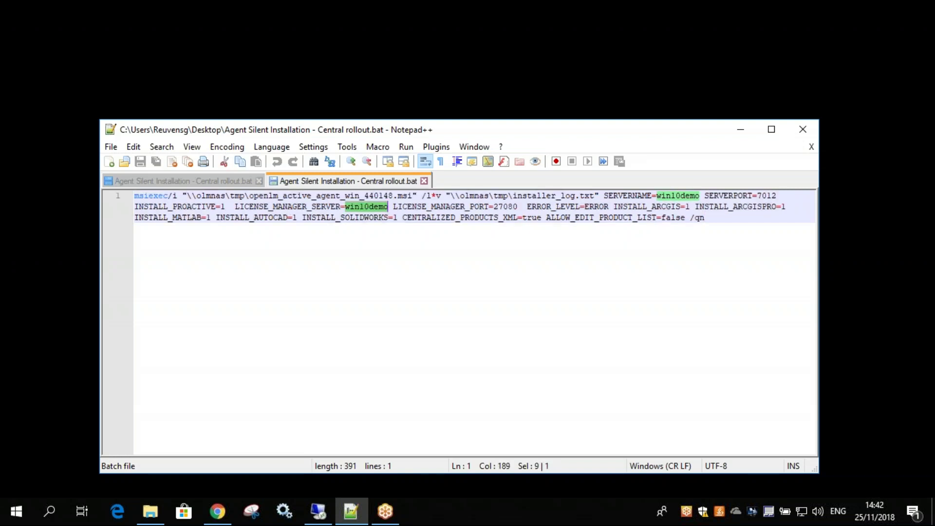
click(362, 207)
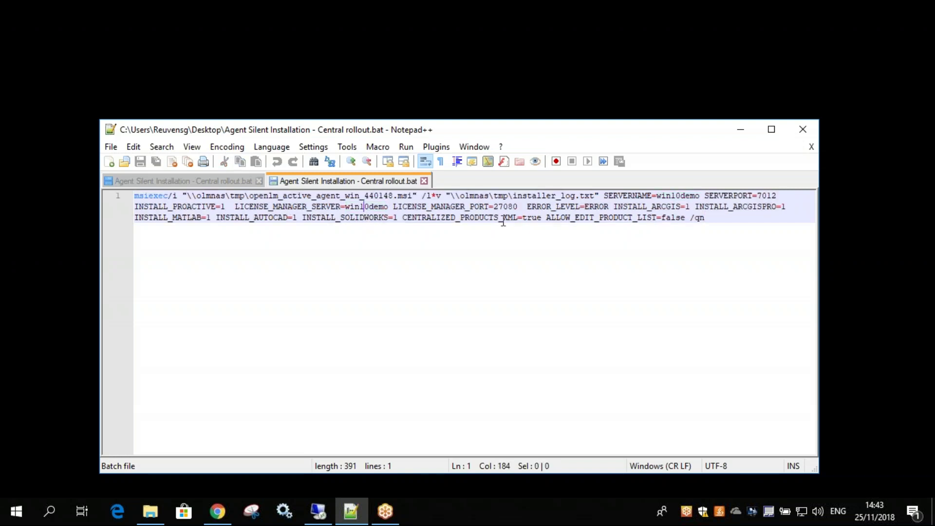
click(799, 128)
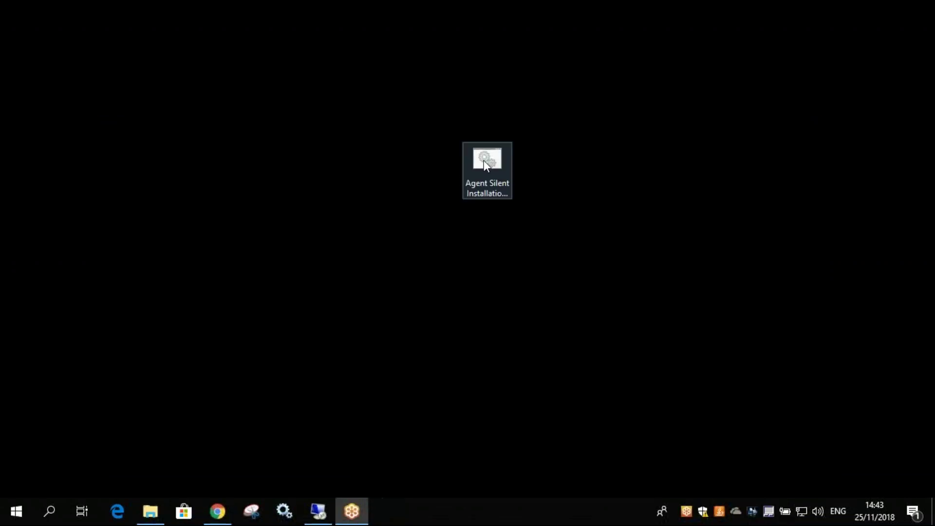
Run the rollout .bat file as administrator and check the new OpenLM tray icon's status.
right_click(484, 160)
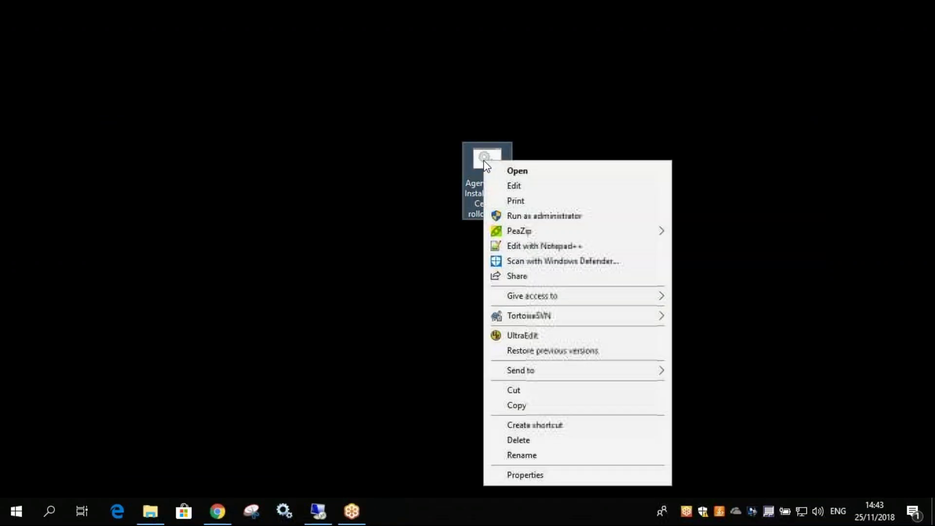
click(595, 216)
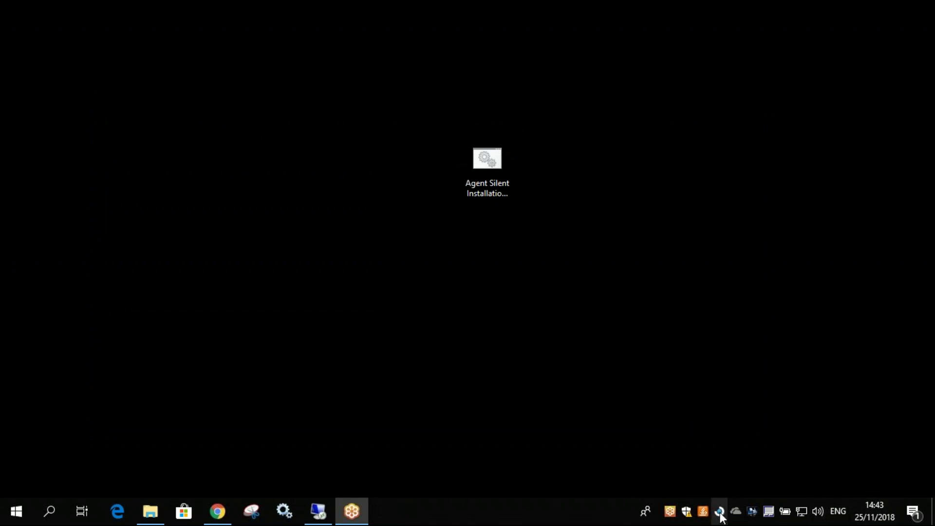
mouse_move(720, 513)
In the win10demo remote session, open Management > Administration and the OpenLM App Manager.
click(320, 507)
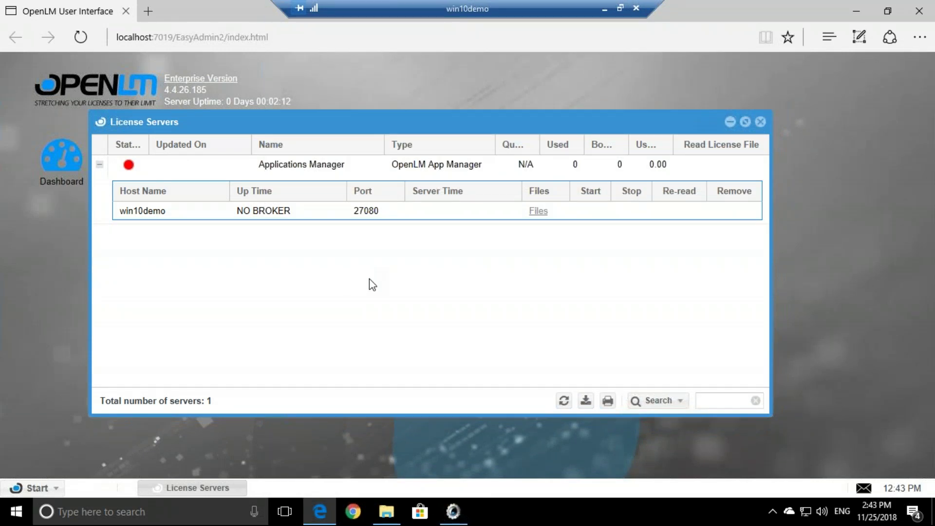
click(43, 489)
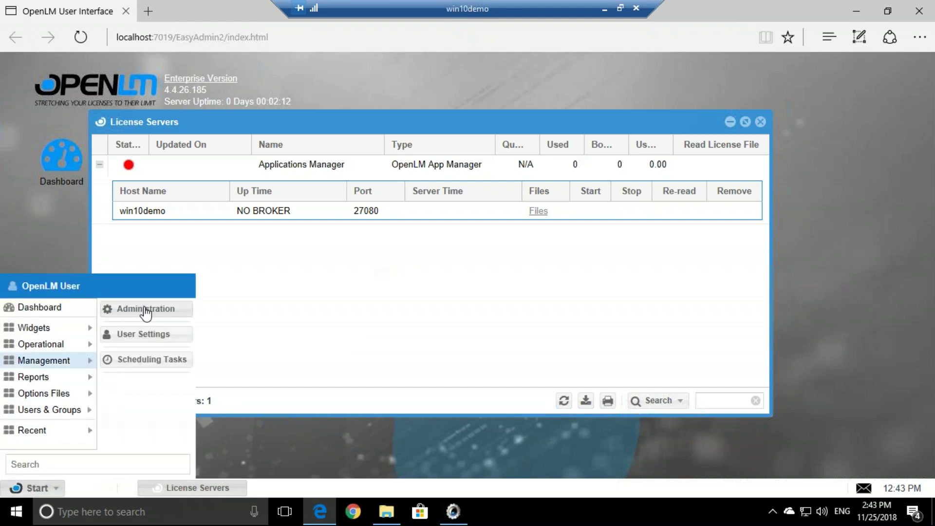
click(182, 318)
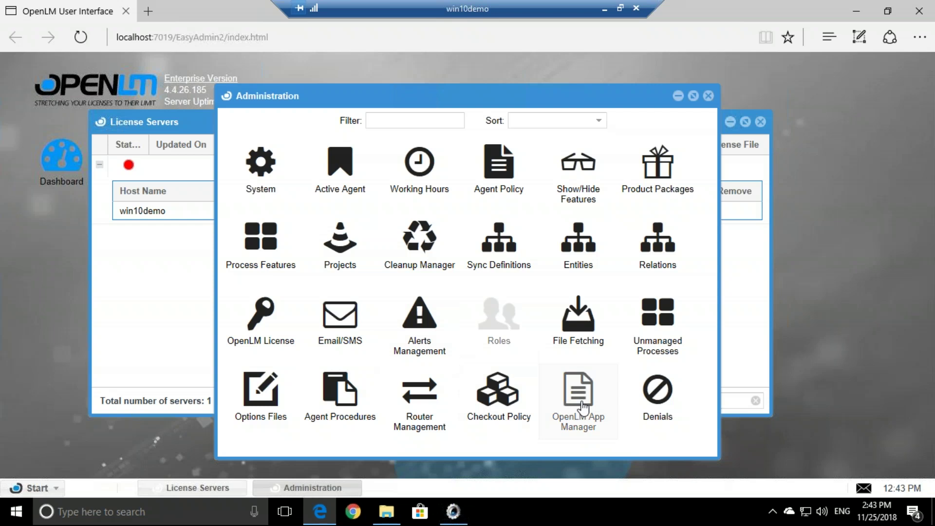
click(582, 406)
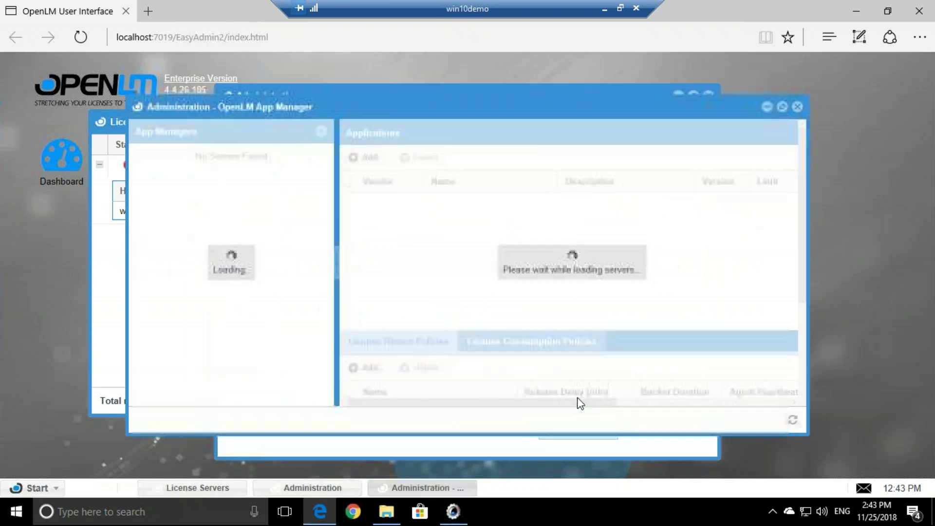
Maximize App Manager and add an application row with vendor adskflex and name acad.
click(782, 107)
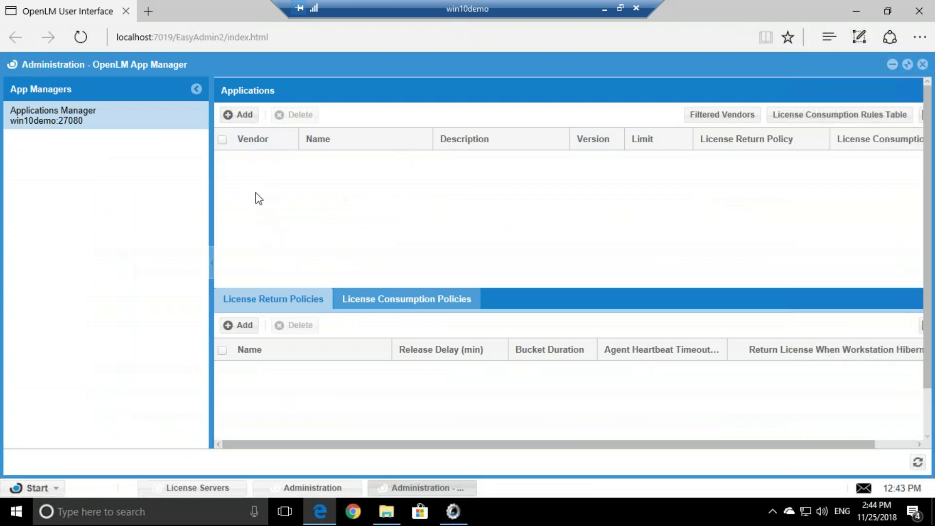
click(242, 117)
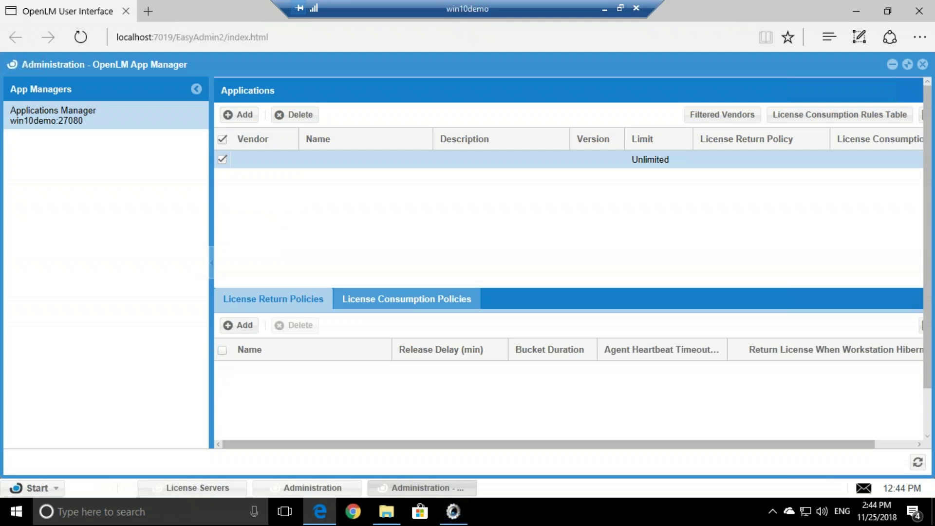
click(253, 160)
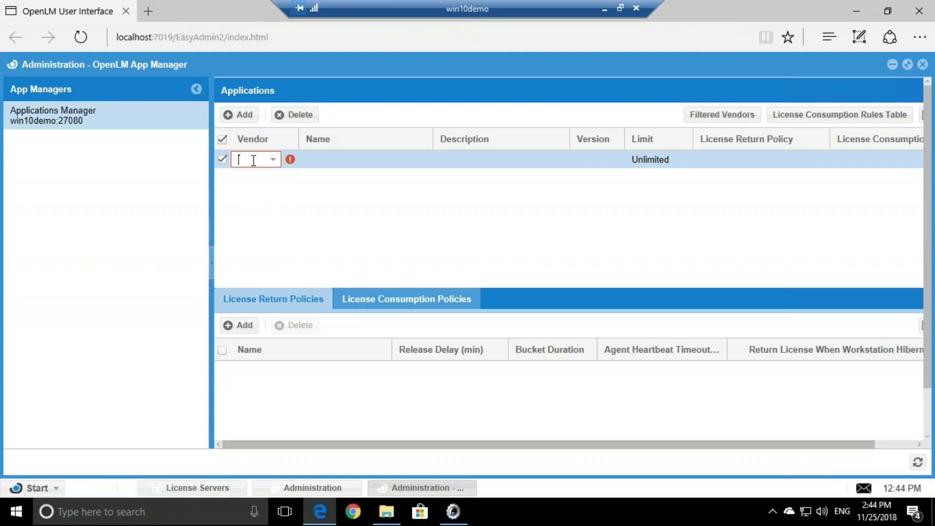
text(dskflex)
click(328, 167)
click(317, 159)
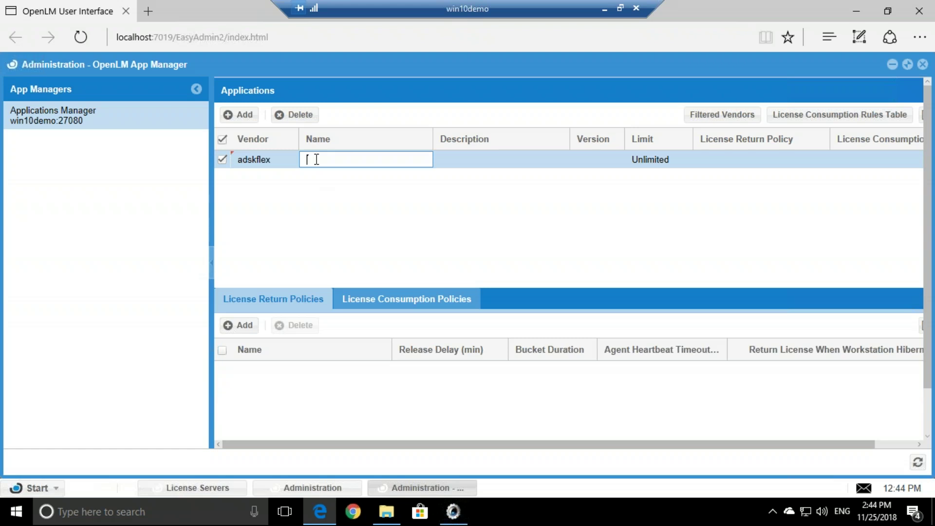
text(acad)
click(473, 161)
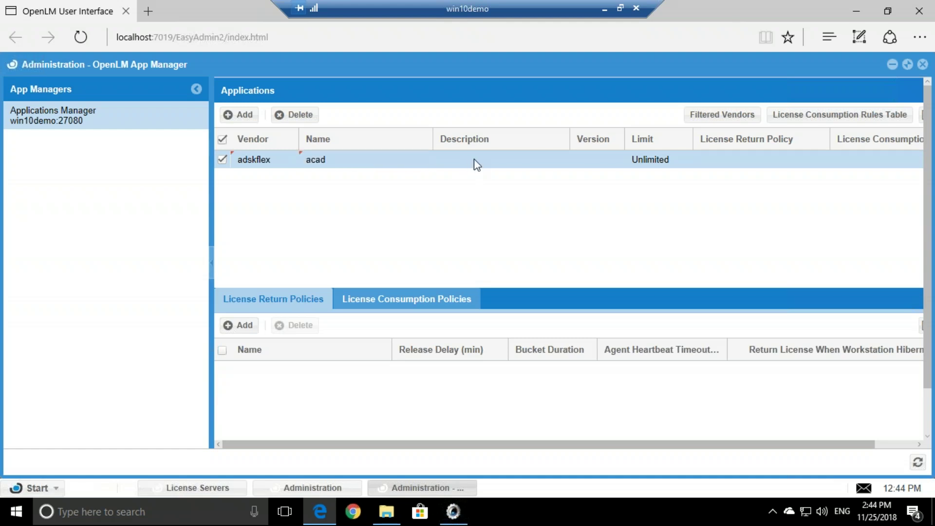
Give the acad entry description AutoCAD, version 2017 and a licence limit of 1.
click(468, 161)
text(AutoCad)
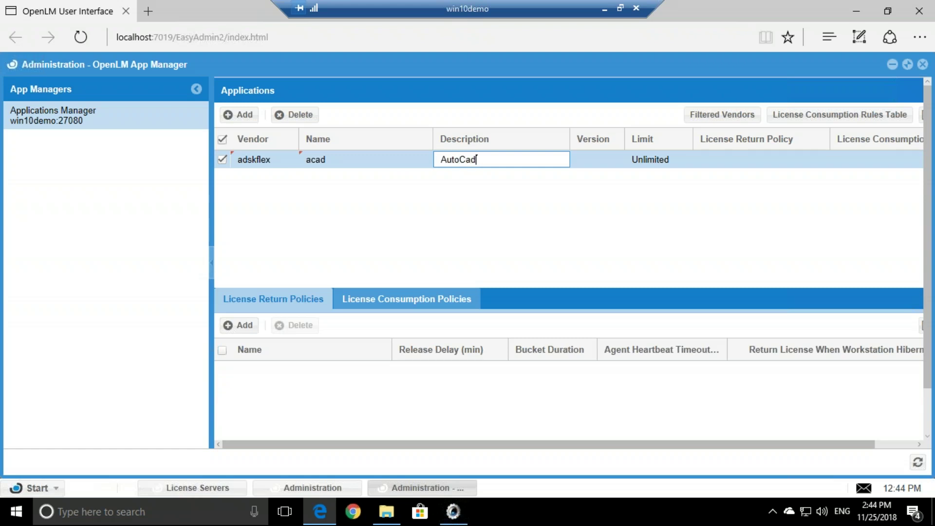
key(BackSpace)
key(BackSpace)
text(AD)
click(542, 185)
click(591, 159)
text(2017)
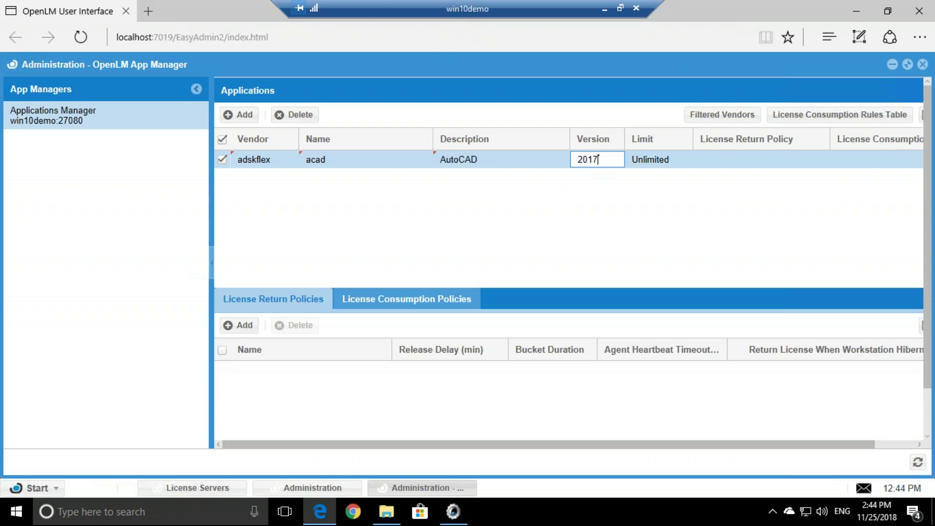
click(654, 162)
text(1)
click(634, 185)
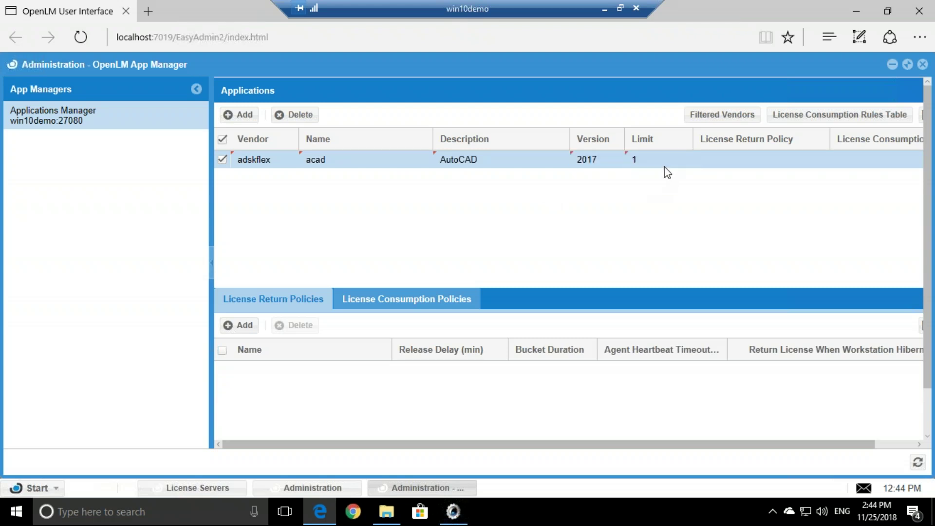
drag(631, 449, 675, 449)
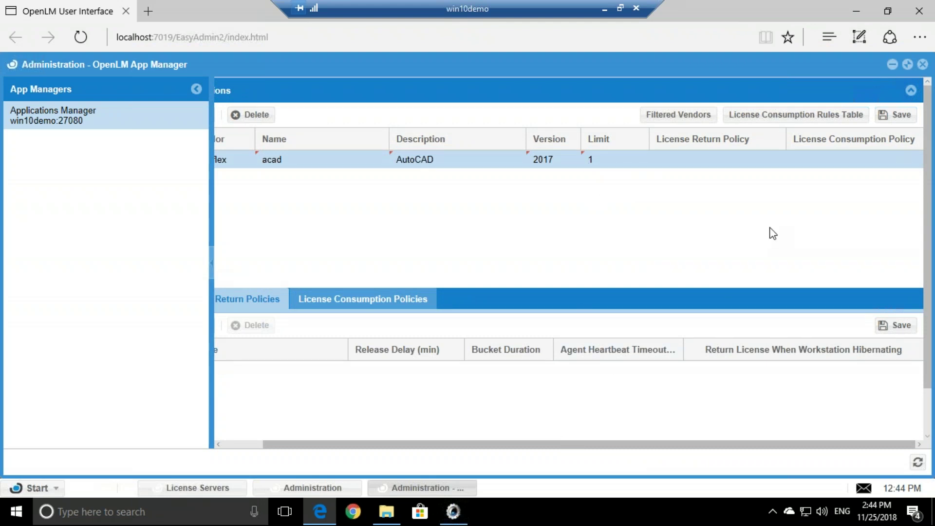
Save the acad entry, untick Deny on the Everyone consumption rule, save, and refresh.
click(897, 116)
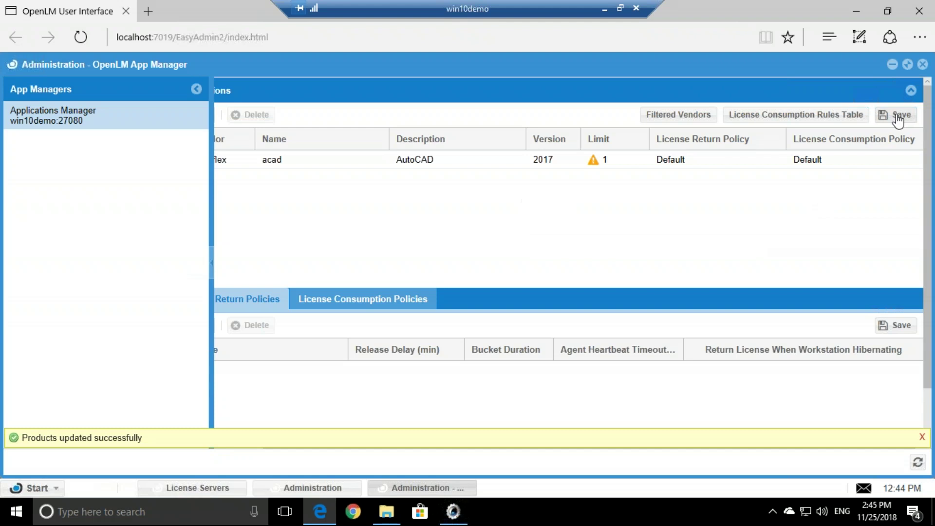
mouse_move(594, 164)
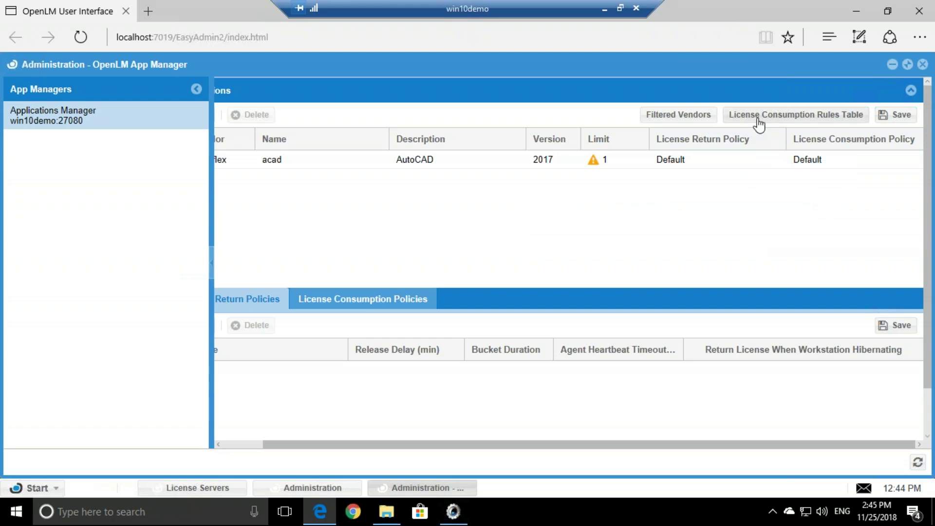
click(846, 116)
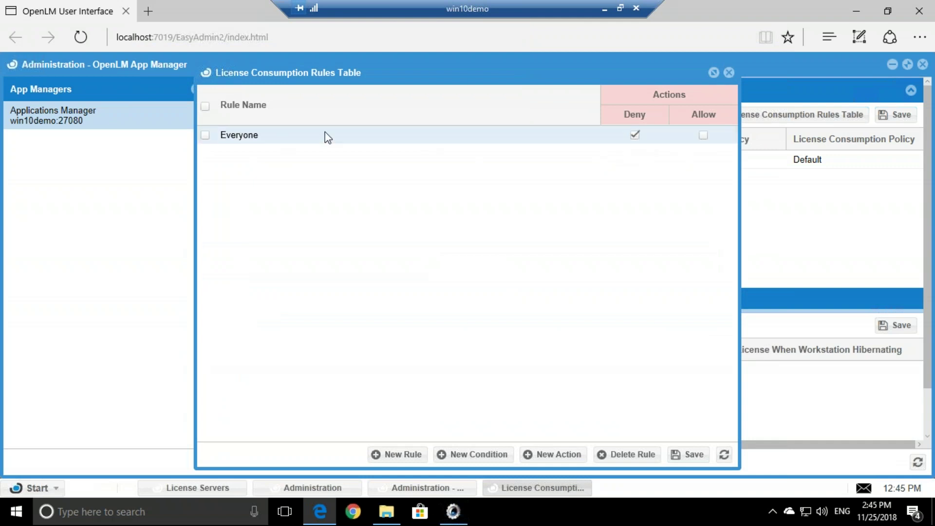
click(636, 136)
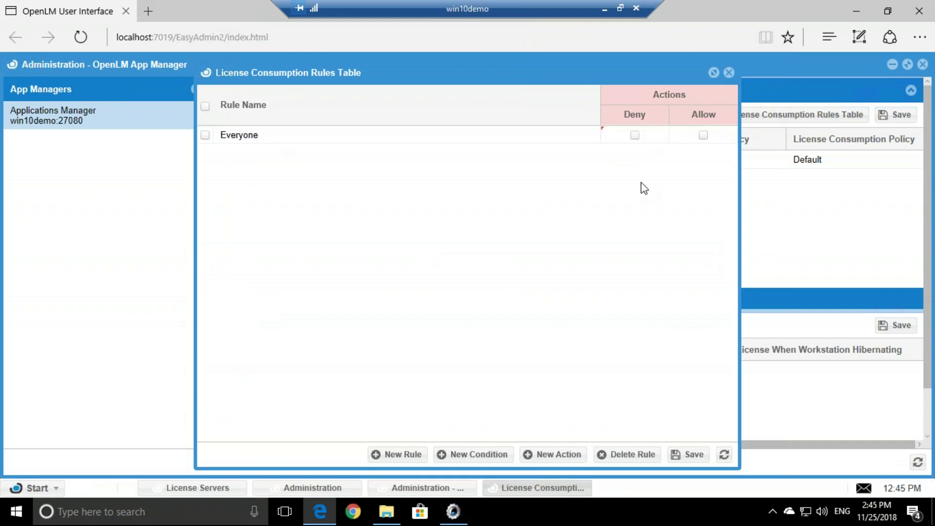
click(689, 454)
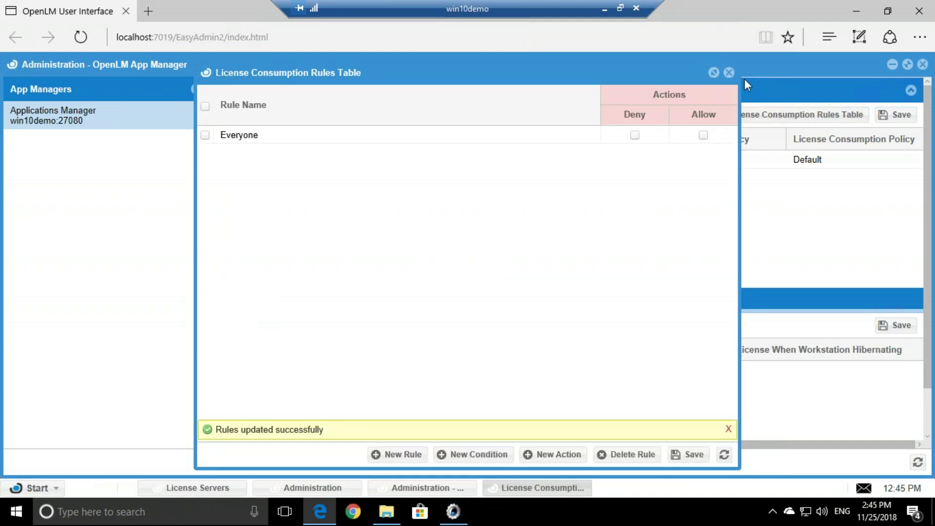
click(729, 73)
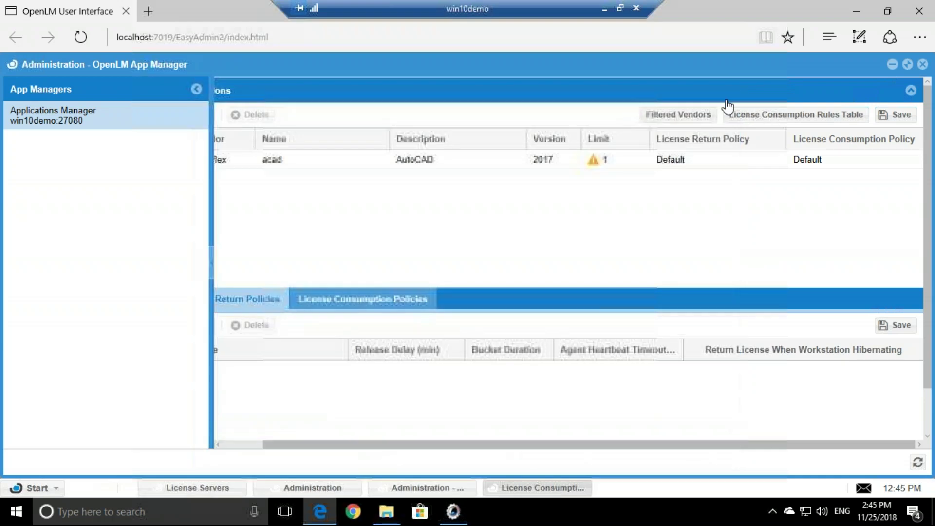
click(918, 462)
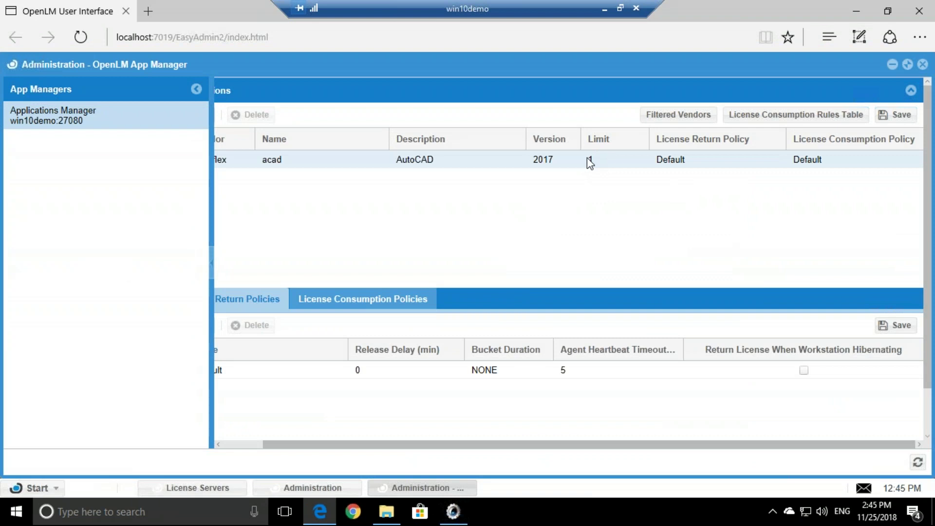
drag(546, 445, 504, 446)
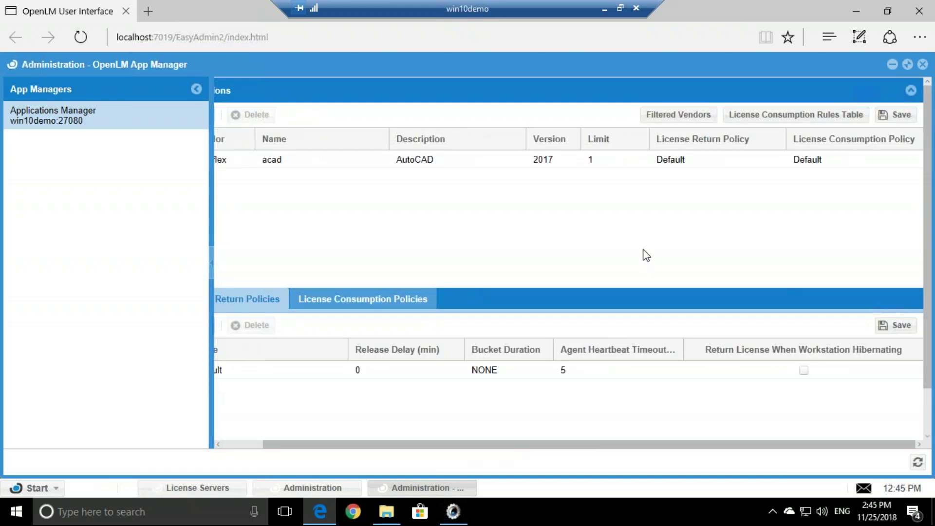
Close App Manager, review the single licence on Applications Manager, then minimize the remote session.
click(923, 64)
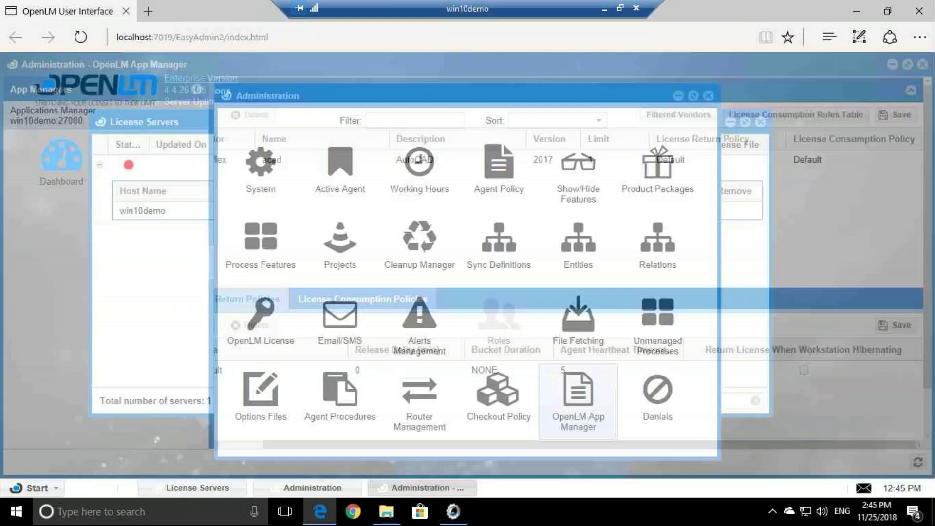
click(194, 319)
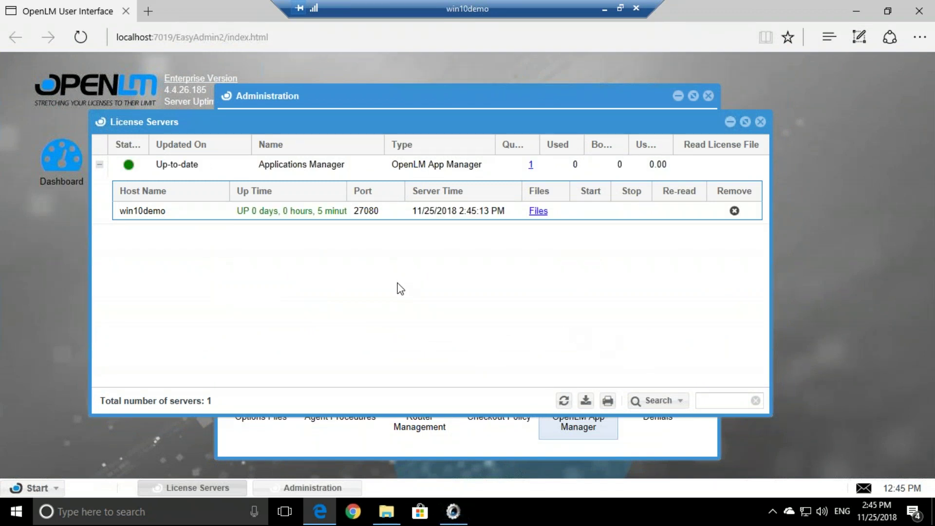
click(530, 163)
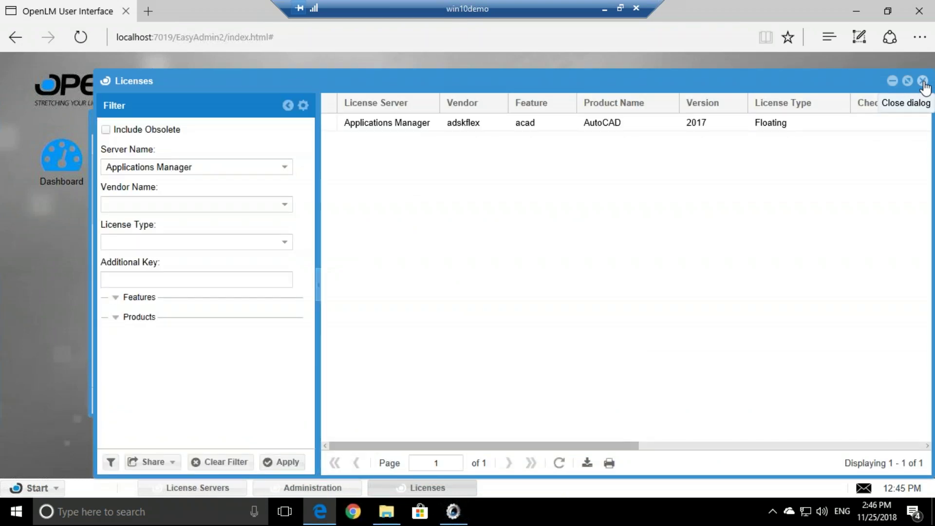
click(922, 82)
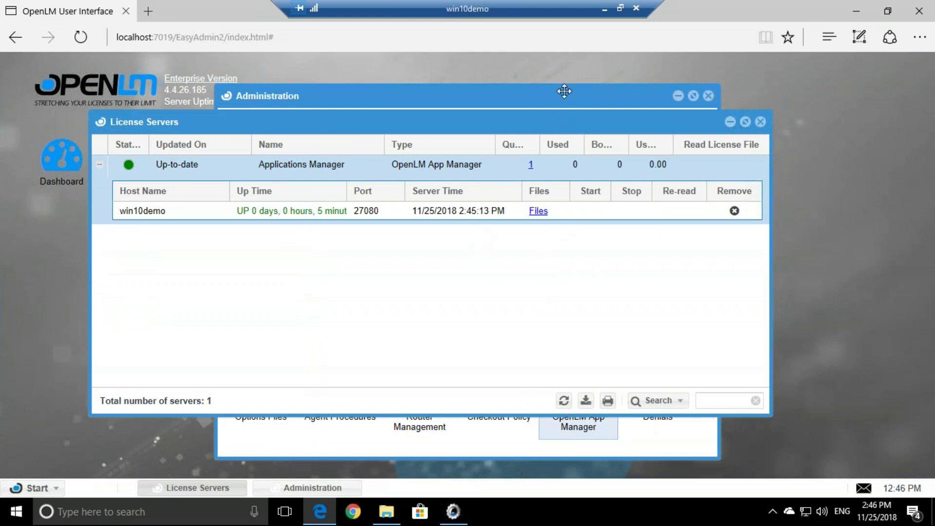
click(604, 8)
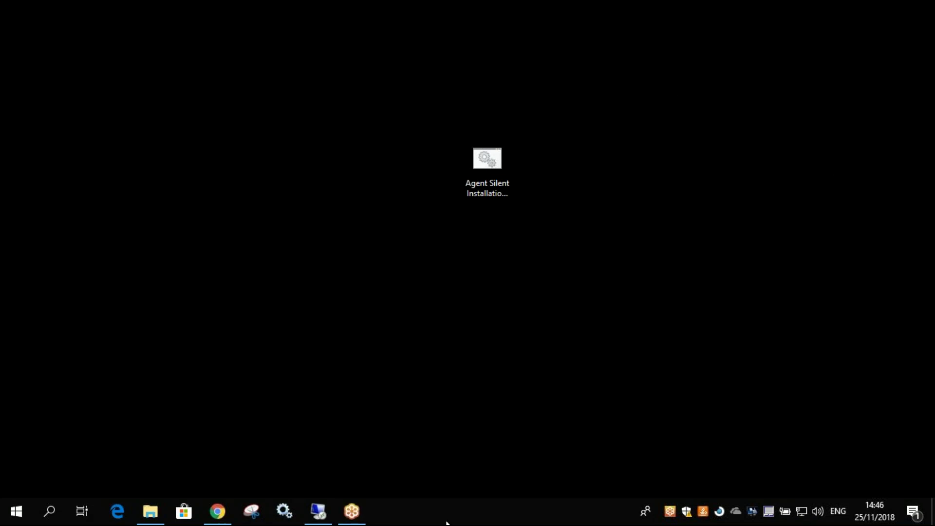
Launch AutoCAD 2017 from its desktop shortcut, minimize it, and return to the remote OpenLM session.
click(348, 219)
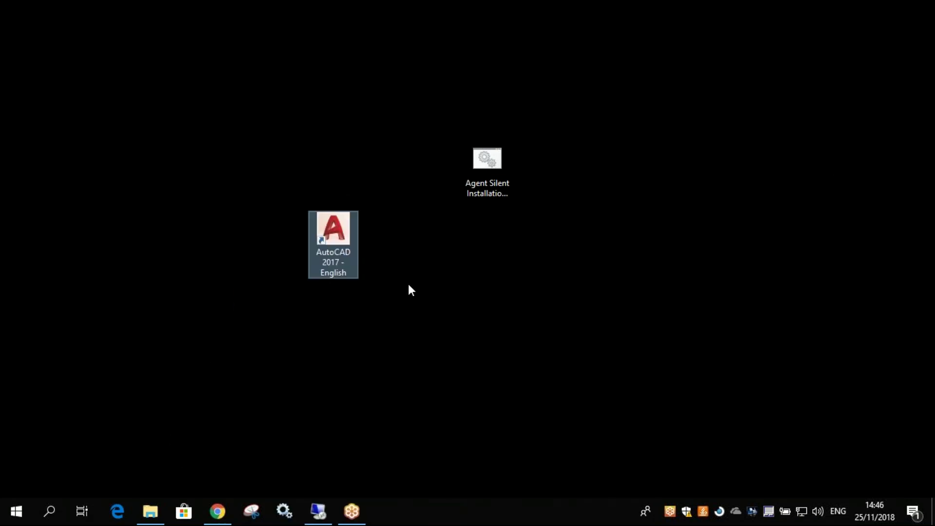
double_click(340, 231)
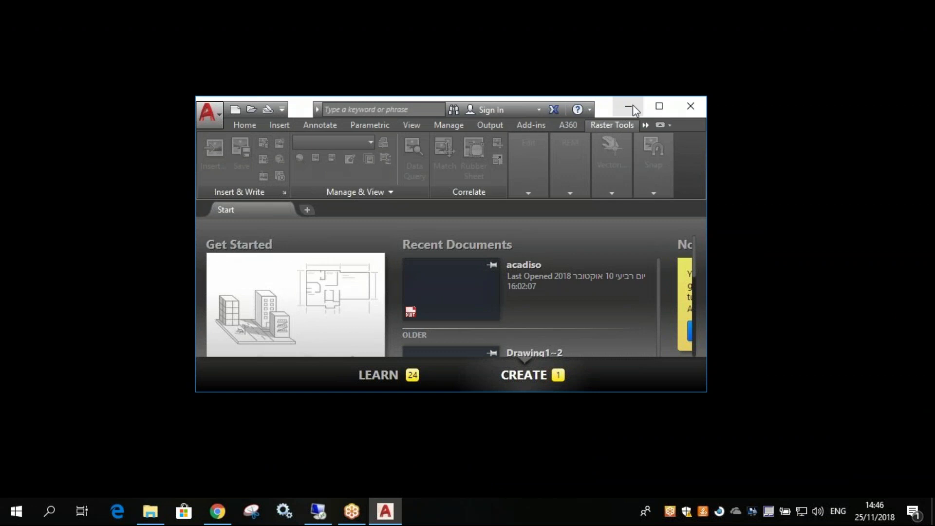
click(633, 105)
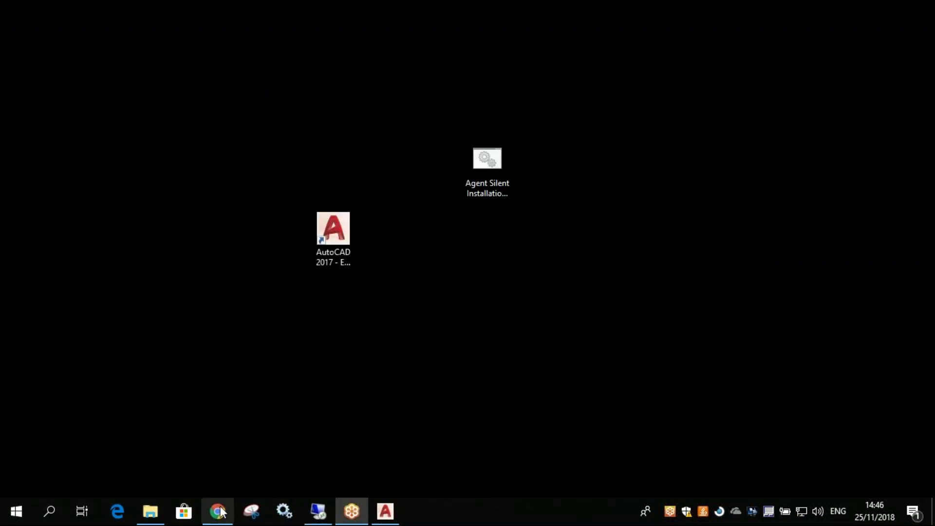
click(318, 511)
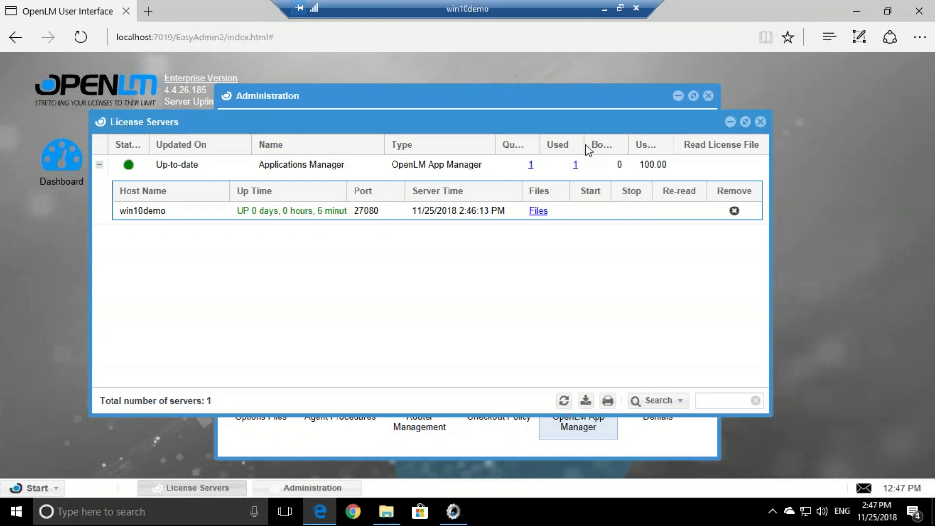
Widen the Used and Quantity columns, check who holds the one used licence, then return to Administration.
drag(588, 146, 599, 156)
drag(527, 146, 542, 146)
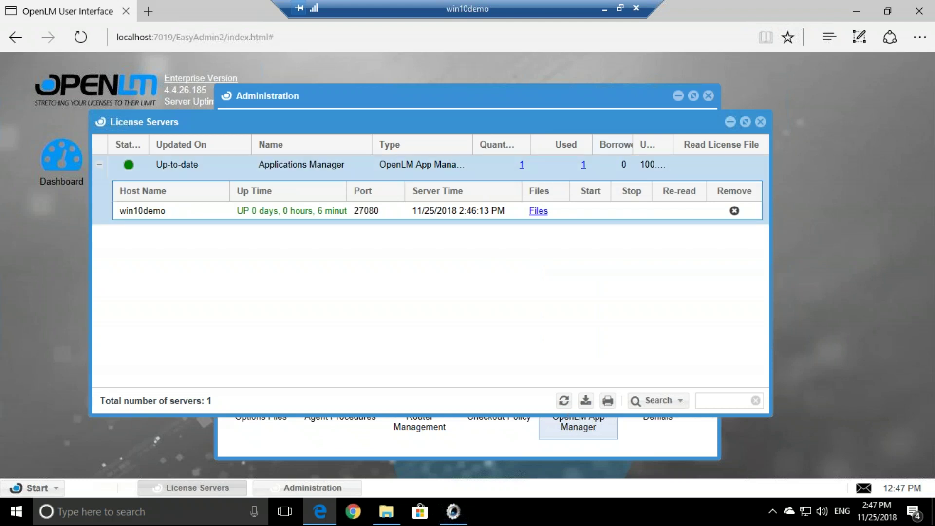
click(583, 165)
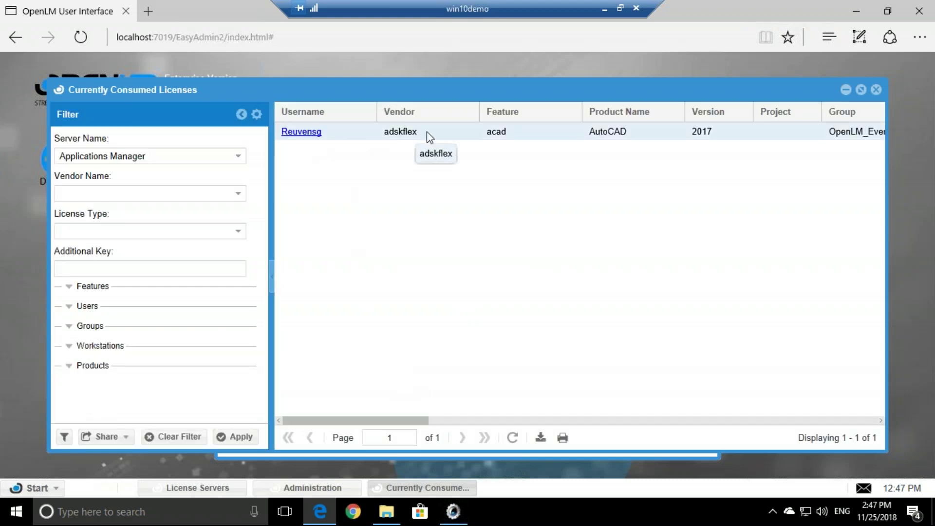
mouse_move(374, 421)
mouse_down()
mouse_move(809, 428)
mouse_move(371, 419)
mouse_up()
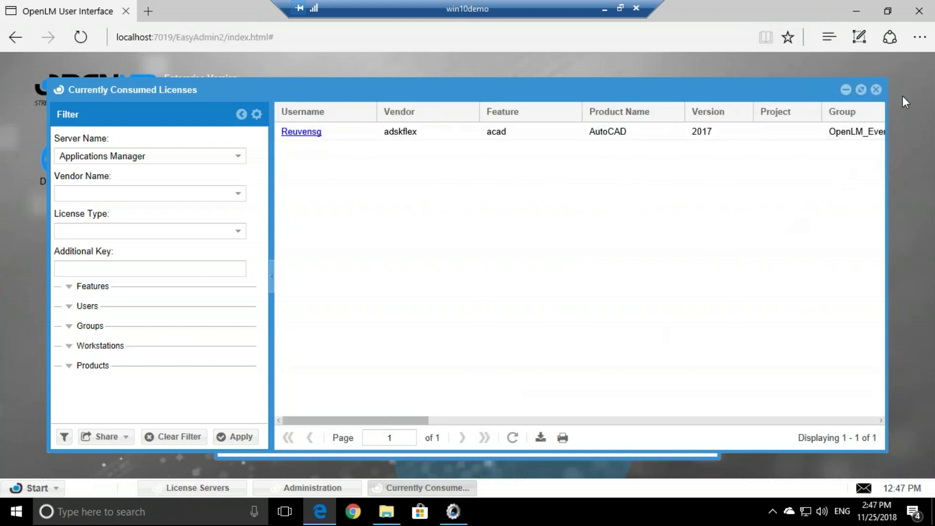
click(877, 90)
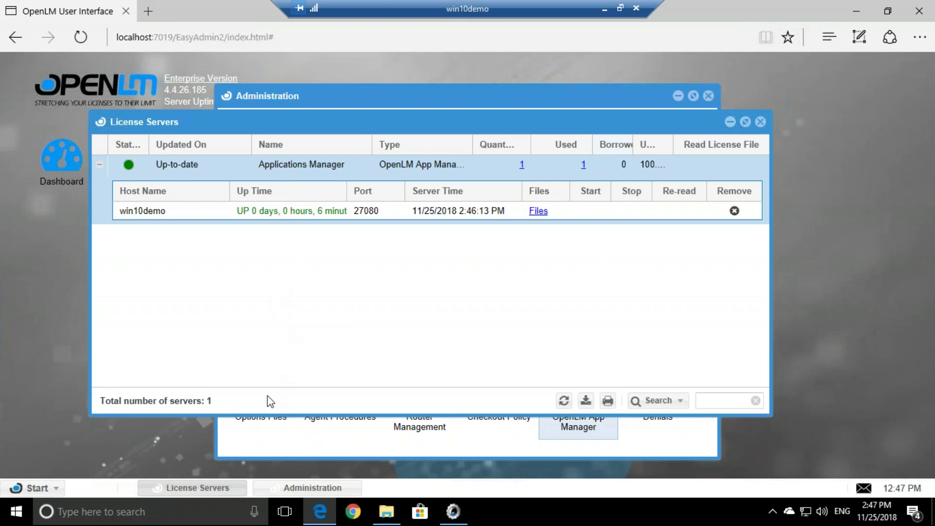
click(287, 444)
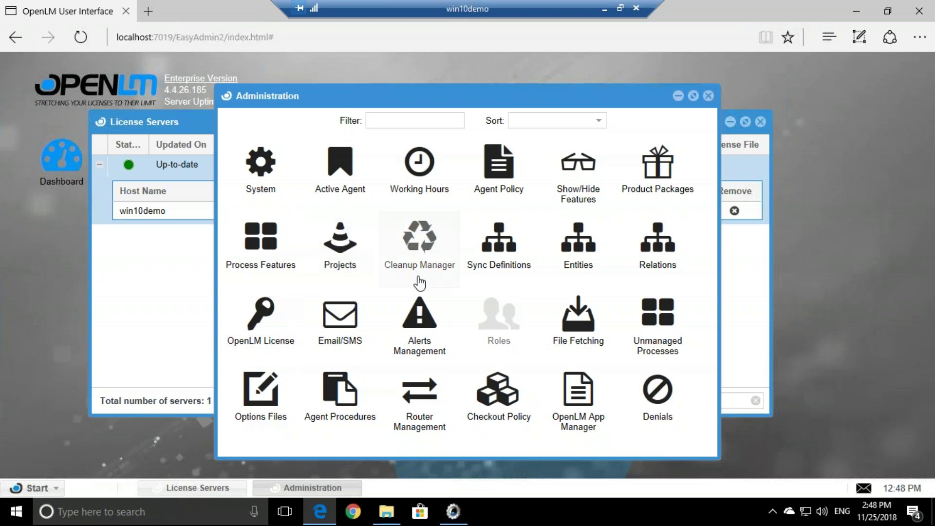
Attach all adskflex vendor features to the acad process in Process Features.
click(43, 489)
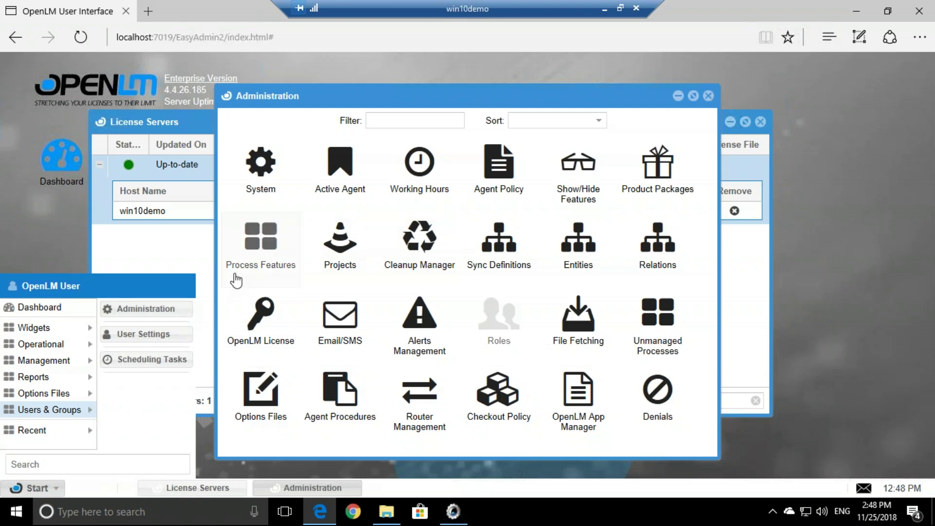
click(268, 252)
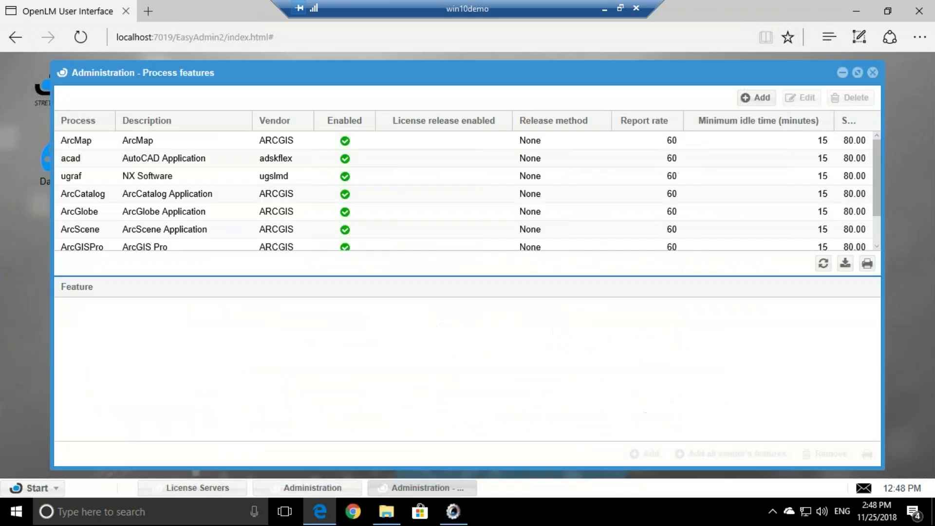
click(90, 162)
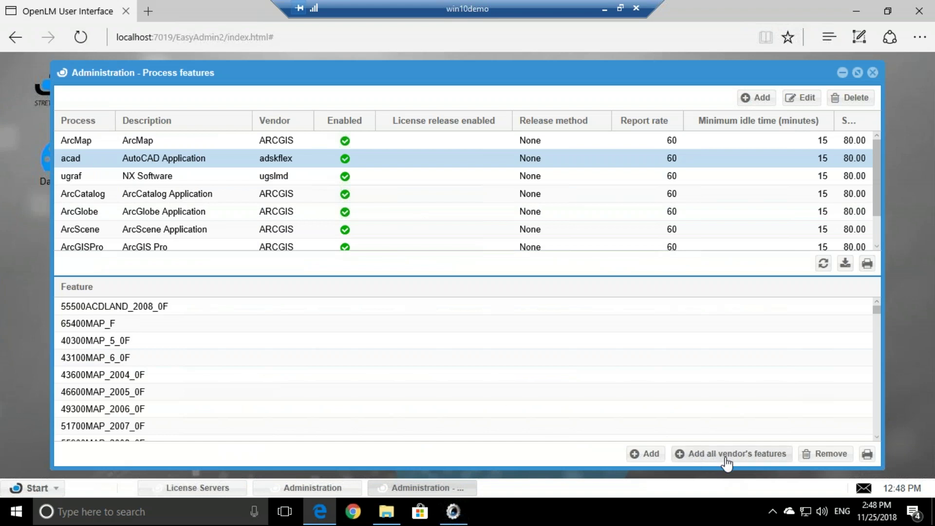
click(771, 457)
click(440, 303)
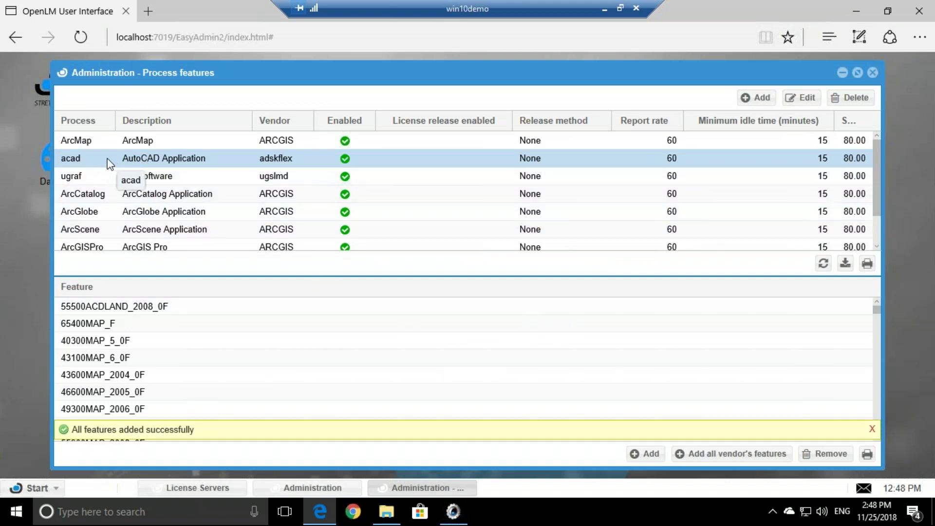
Enable idle/active period tracking on acad with a 1-minute idle threshold and save.
double_click(82, 164)
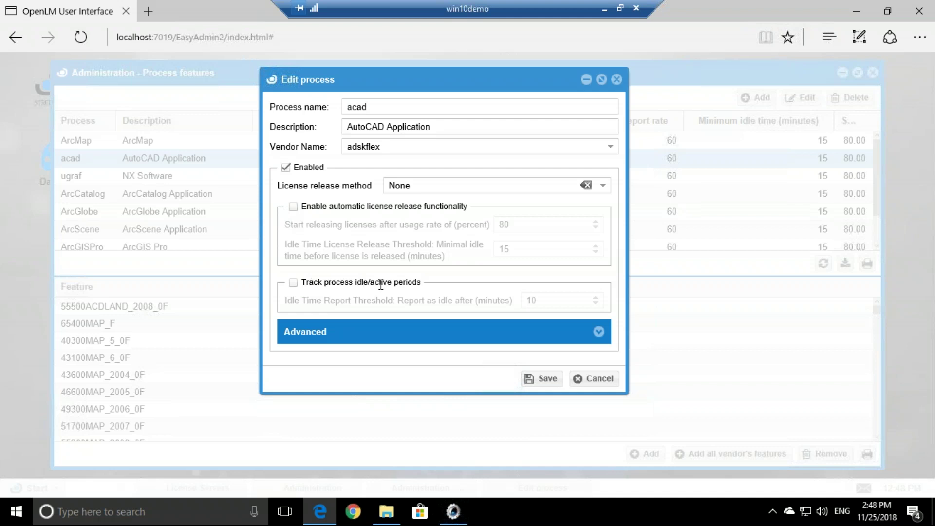
click(293, 283)
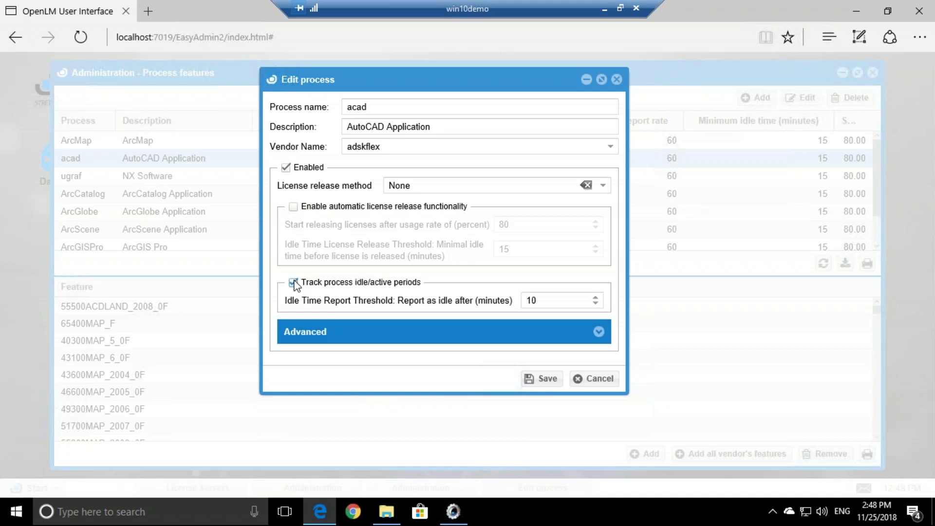
click(531, 300)
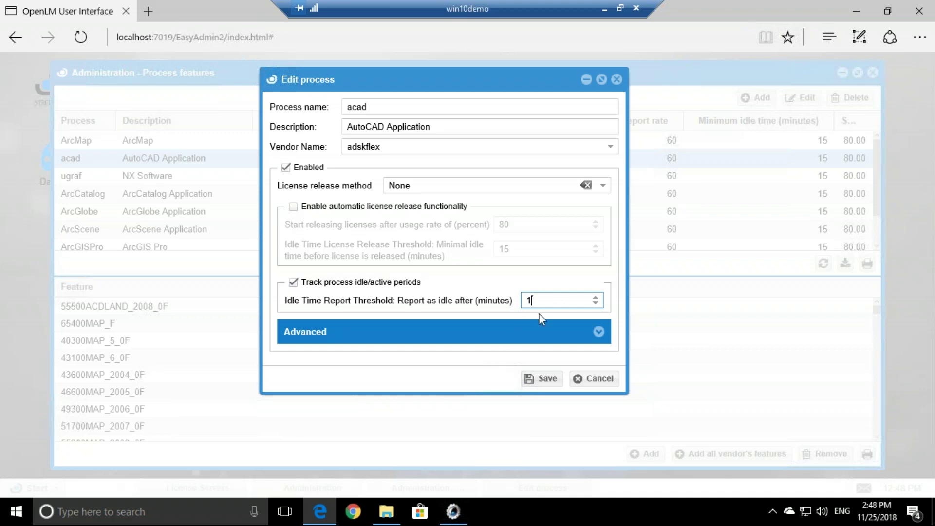
double_click(535, 300)
click(475, 384)
click(532, 382)
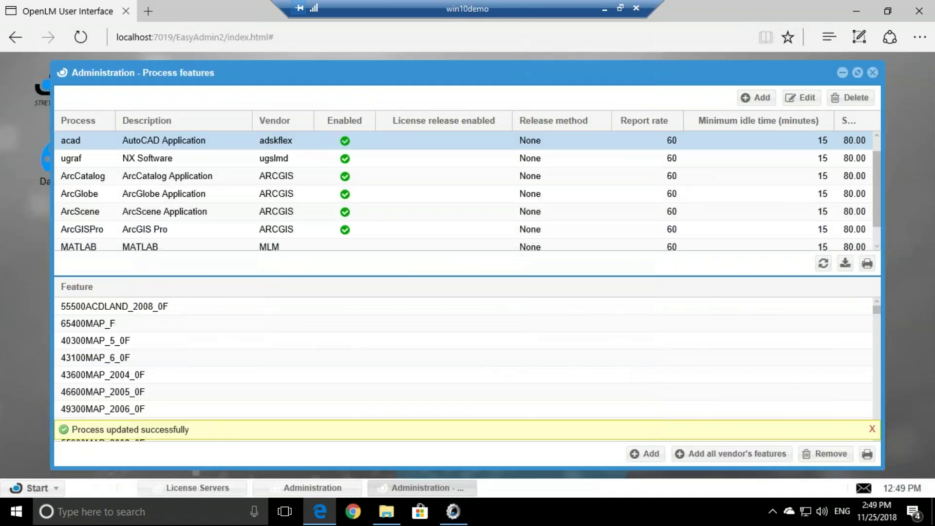
click(871, 73)
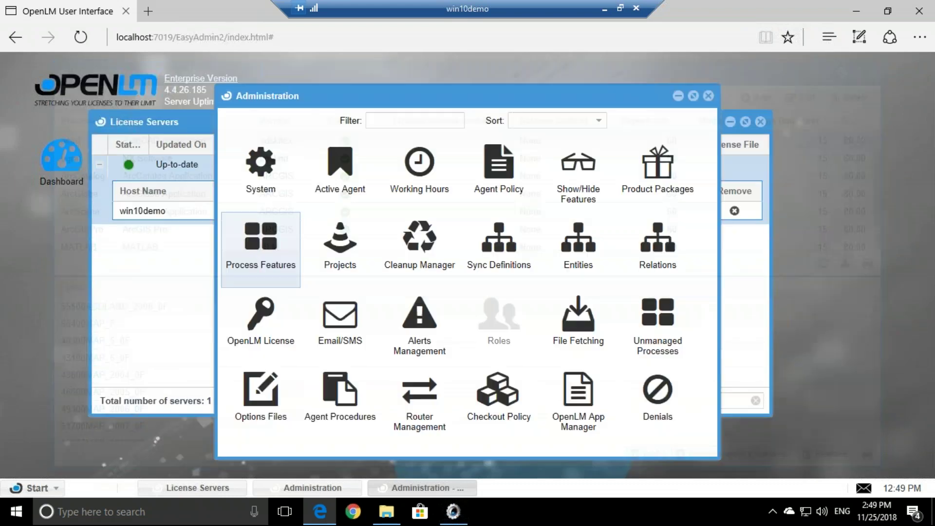
Close Administration, list the AutoCAD licence's consumers, and scroll right to the 00:00:59 recent idle period.
click(709, 96)
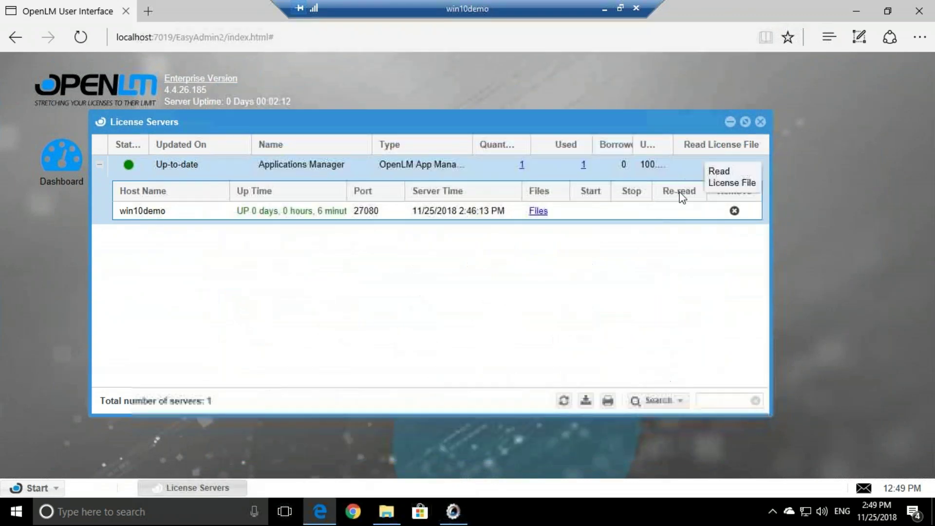
click(584, 165)
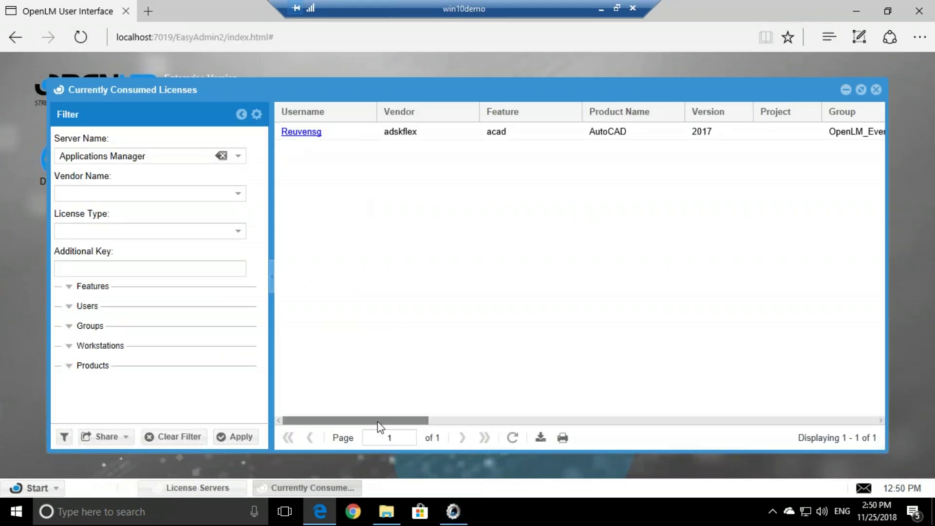
drag(427, 421, 877, 421)
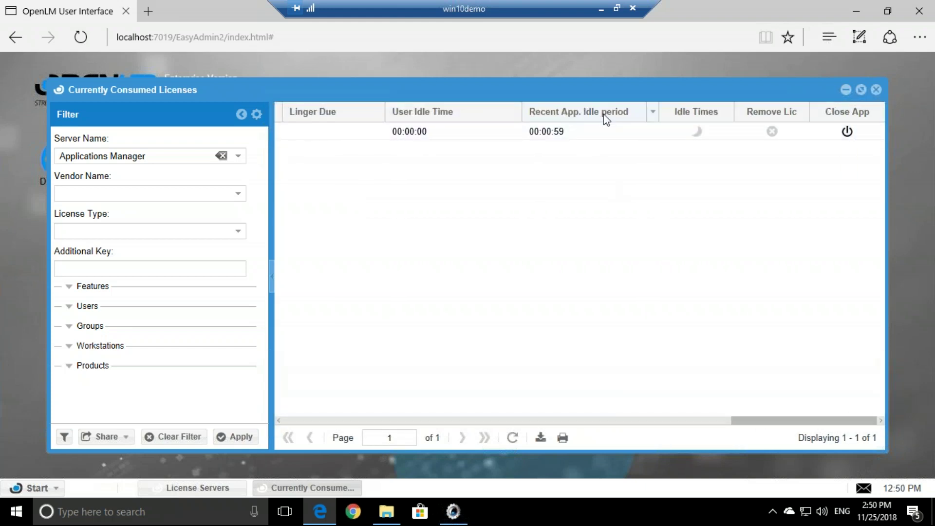
mouse_move(564, 140)
Open the License Consumption Rules Table in the OpenLM App Manager via Administration.
click(53, 489)
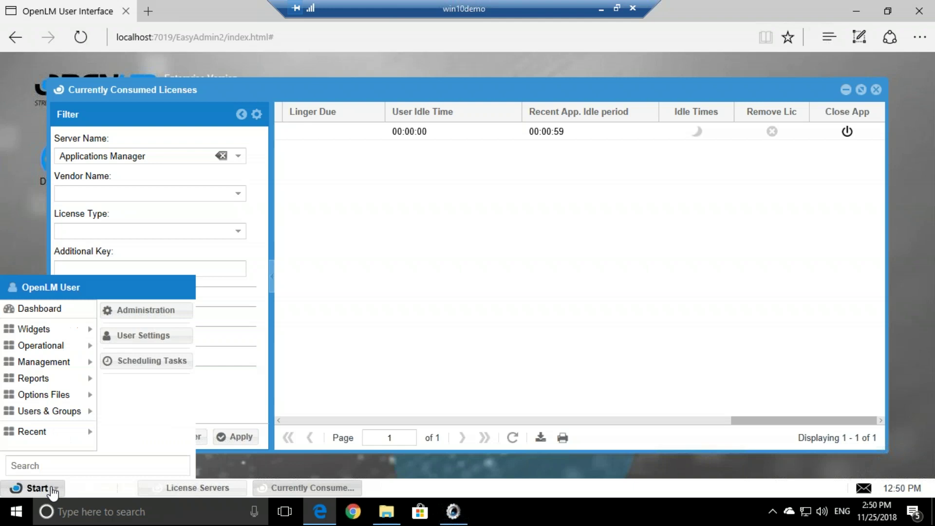
click(175, 315)
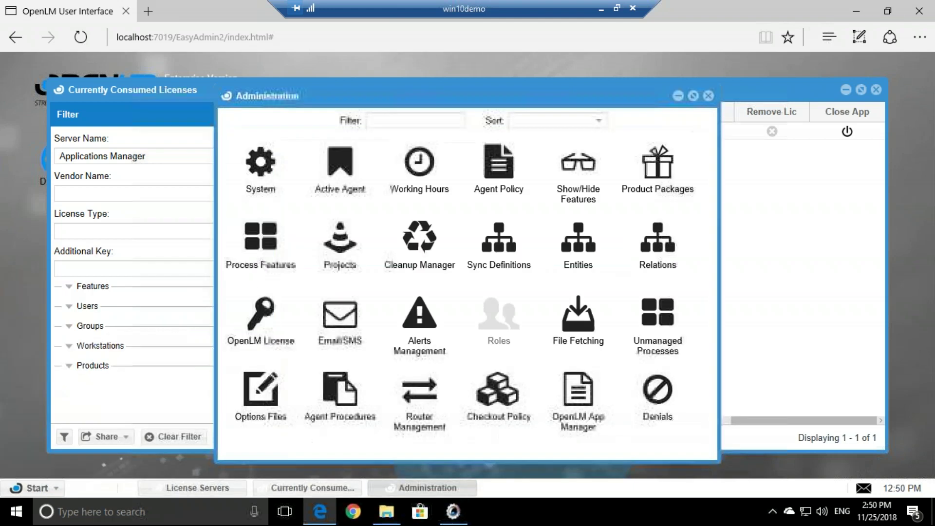
click(583, 411)
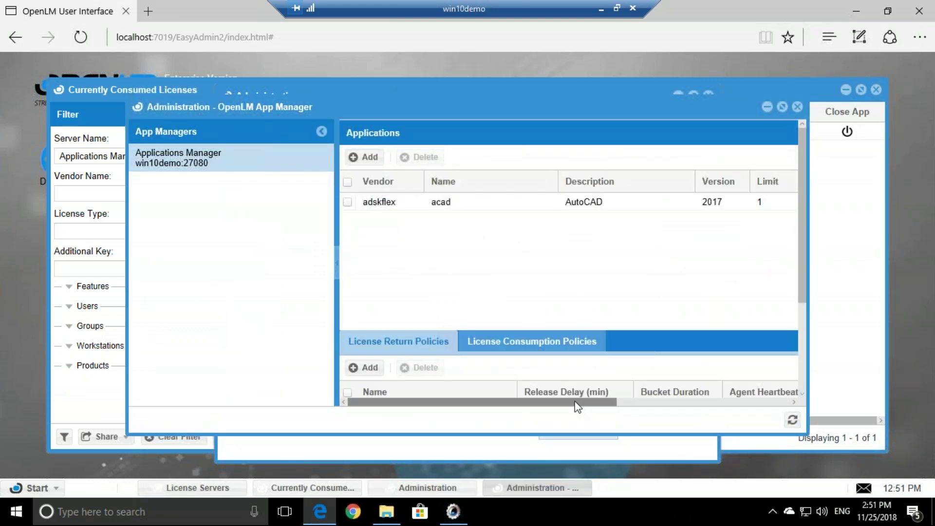
drag(577, 406, 750, 405)
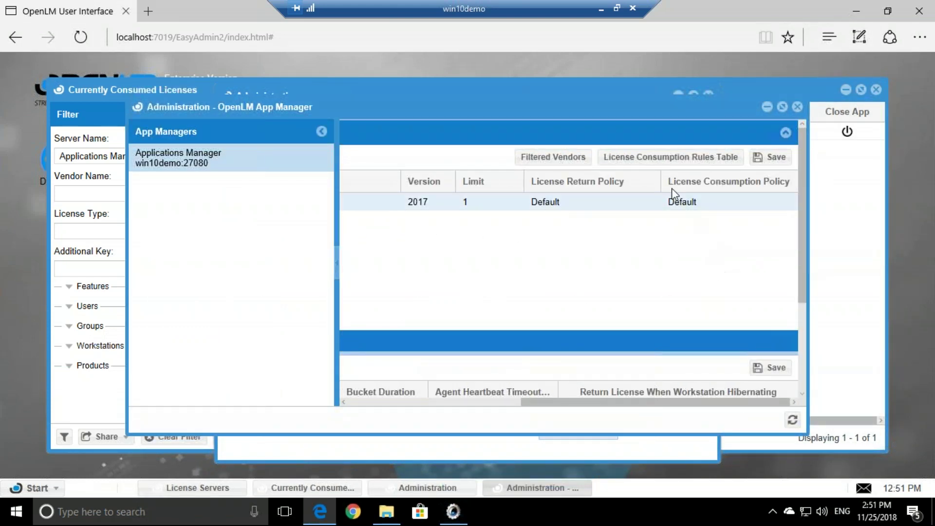
click(659, 157)
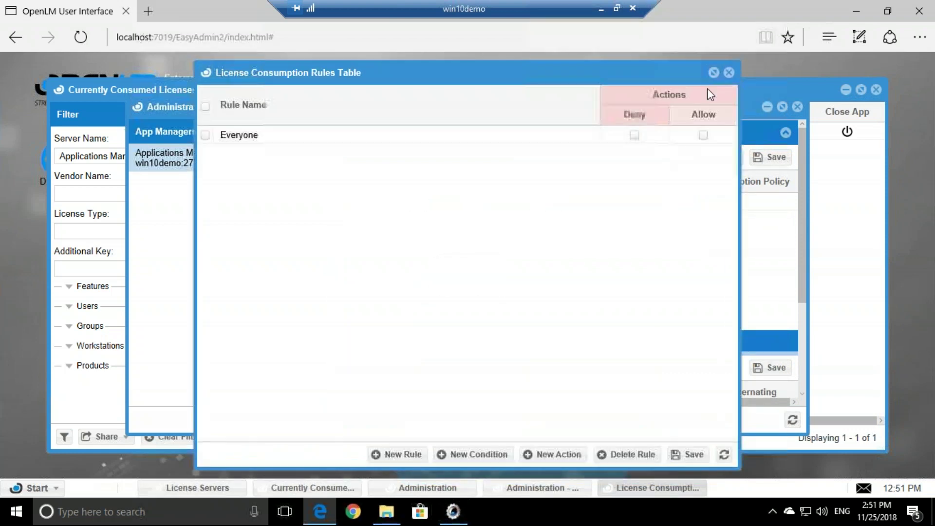
Add a condition that the time is after 09:00.
click(456, 463)
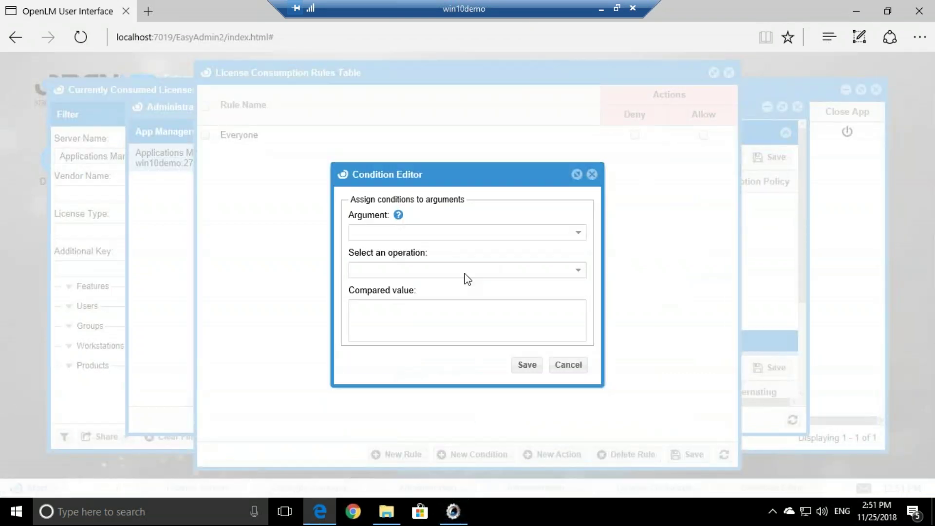
click(578, 233)
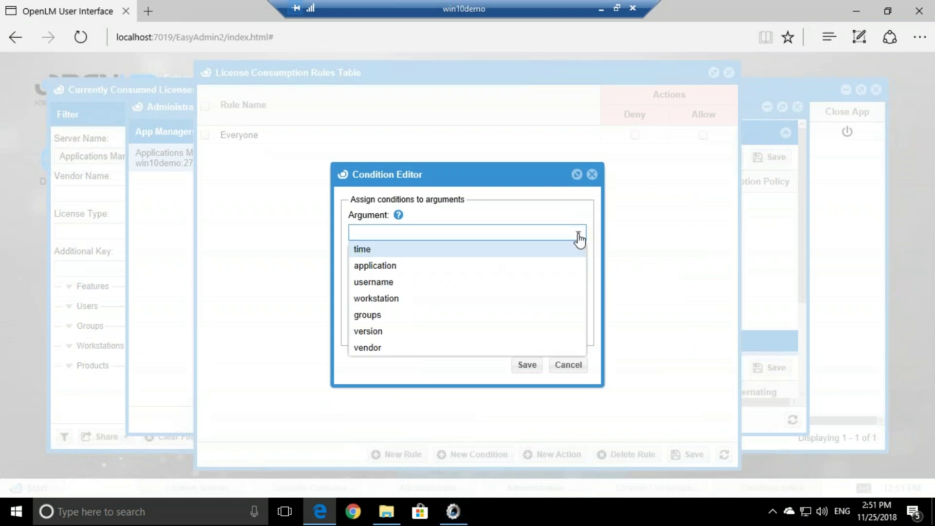
click(376, 251)
click(376, 271)
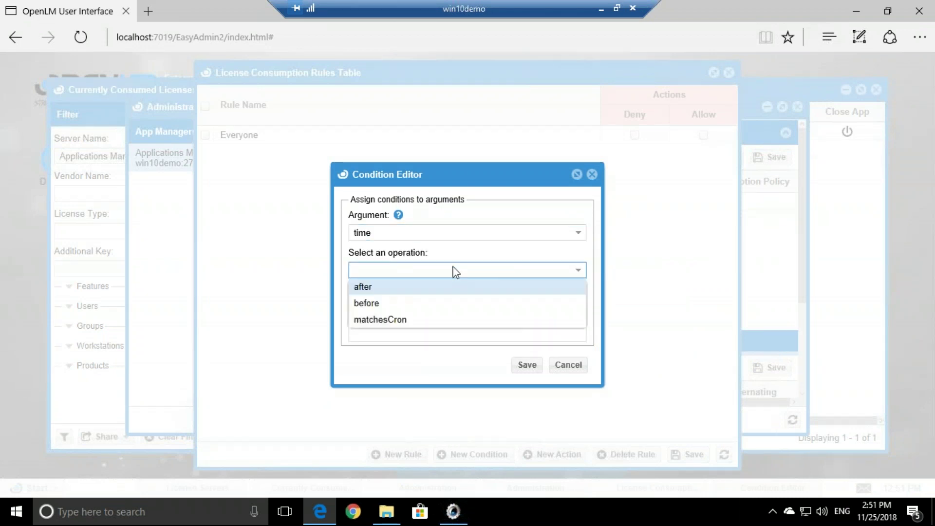
click(376, 295)
click(373, 310)
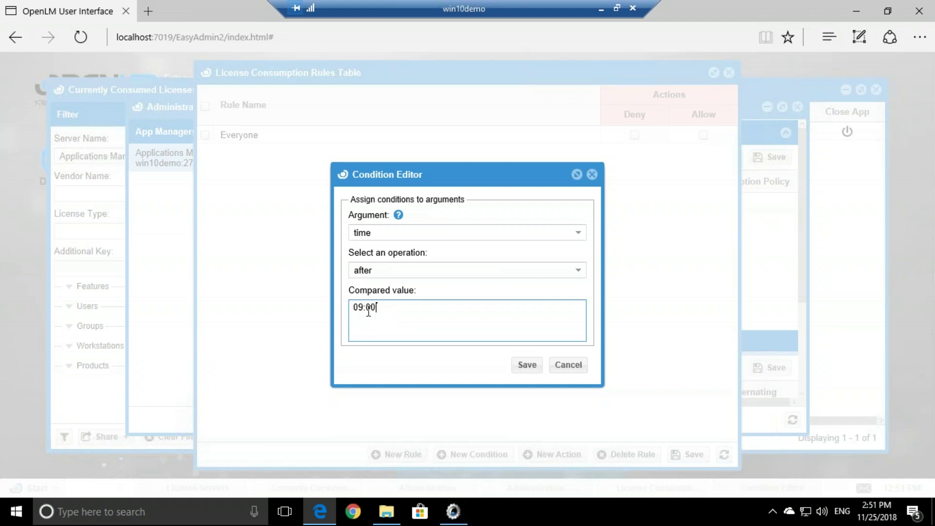
click(527, 365)
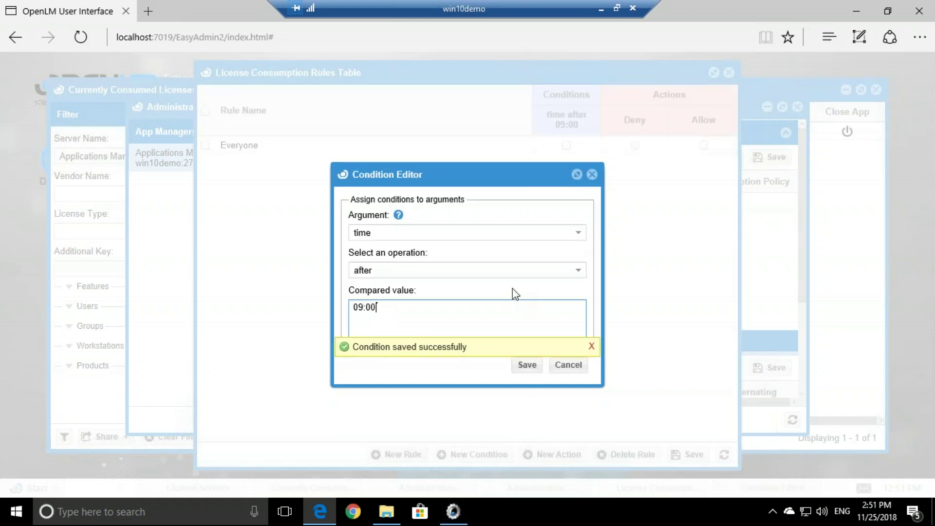
click(592, 174)
Add a second condition that the time is before 17:00.
click(462, 454)
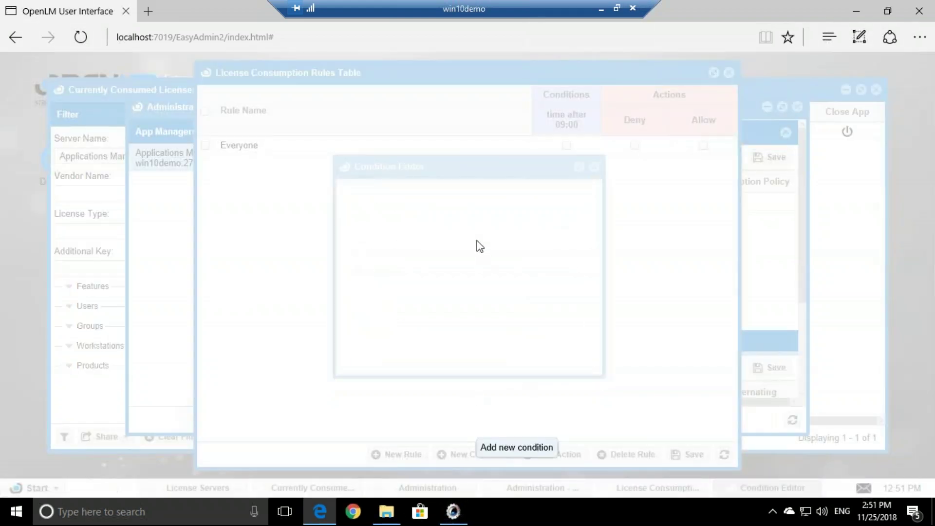
click(416, 233)
click(417, 233)
click(417, 232)
click(396, 254)
click(402, 272)
click(384, 301)
click(383, 316)
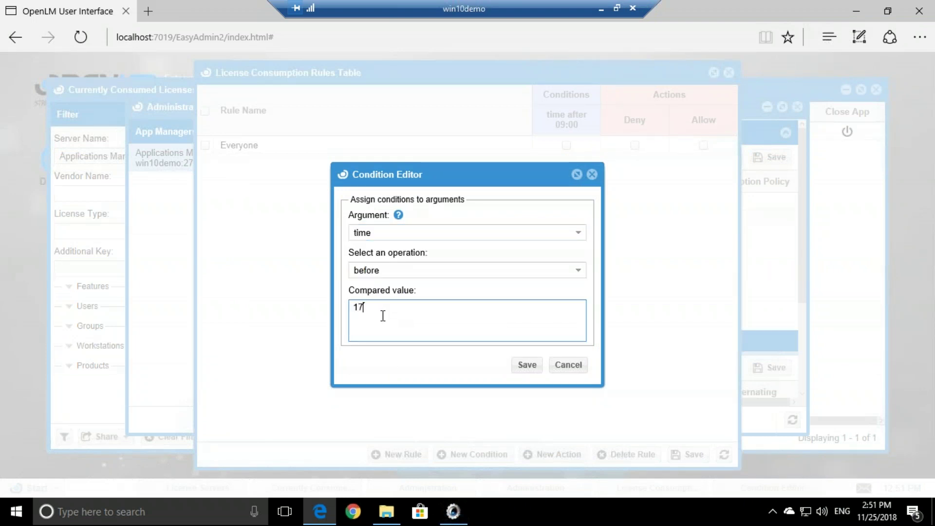
click(527, 365)
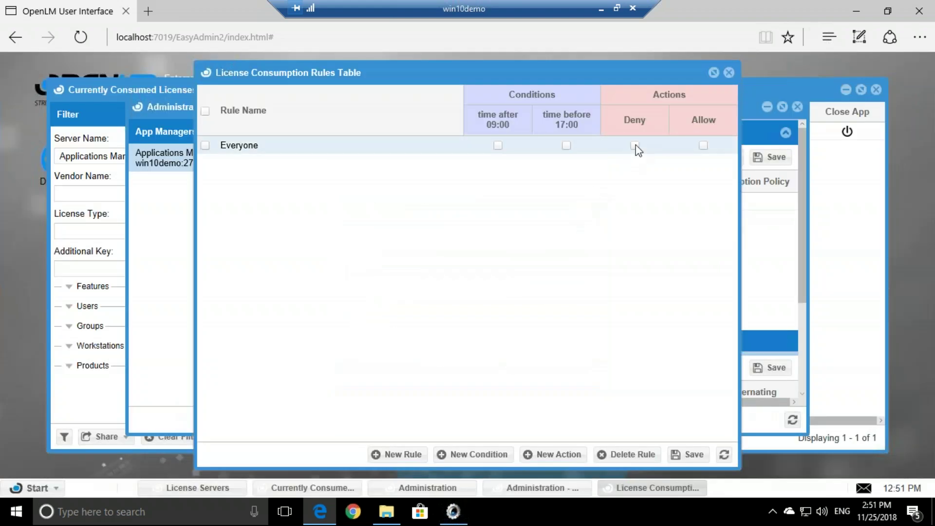
Set the Everyone rule to Deny with the time conditions, save the table, and minimize the remote session.
click(634, 144)
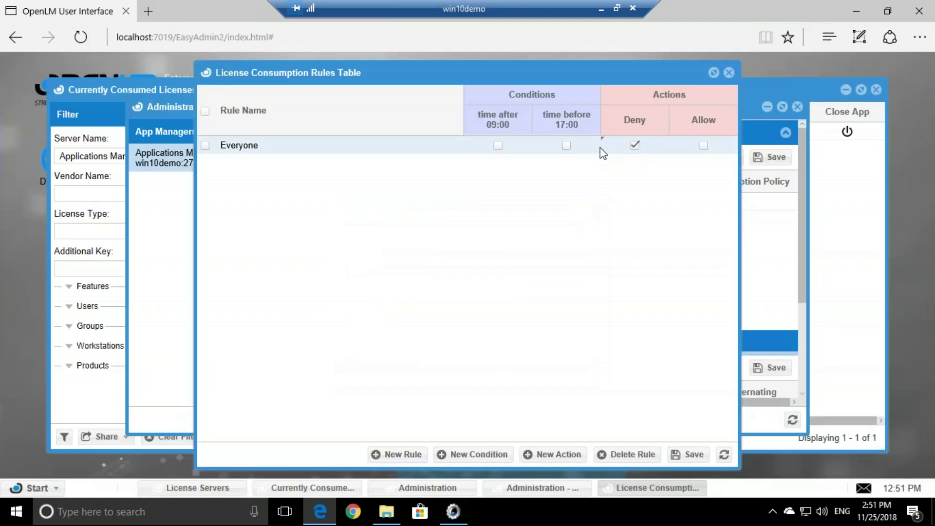
click(498, 146)
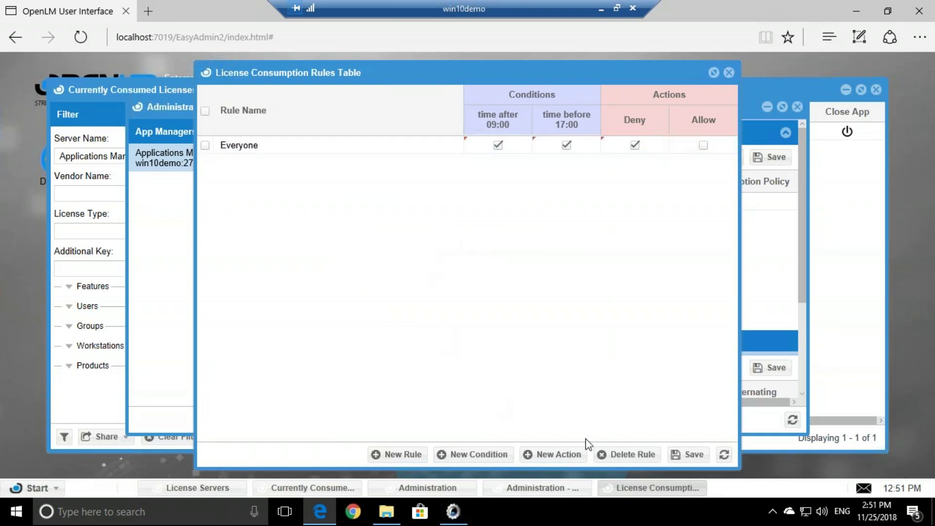
click(673, 454)
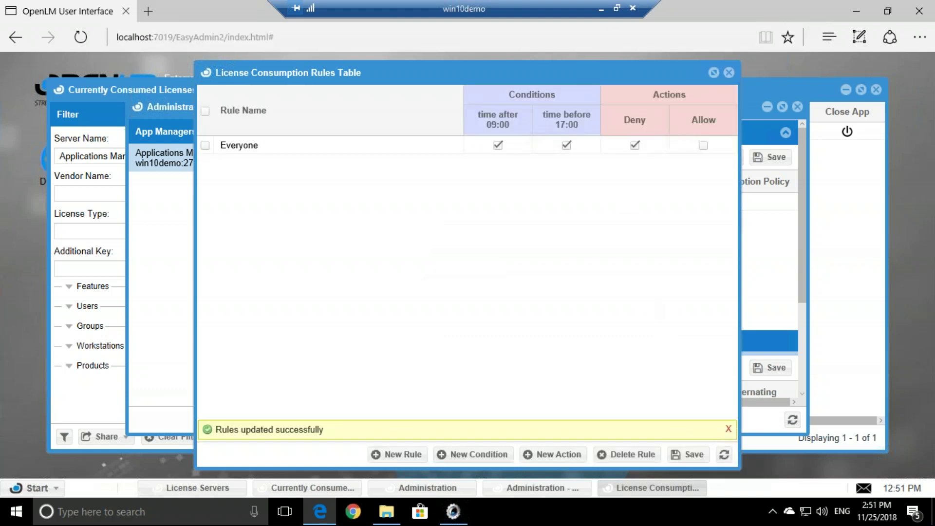
click(602, 8)
Close the running AutoCAD 2017 session.
click(516, 304)
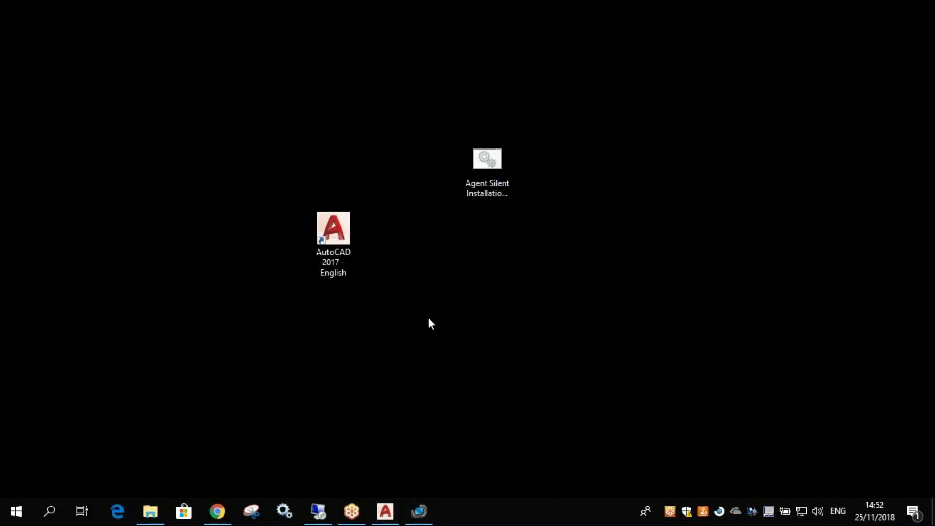
click(385, 511)
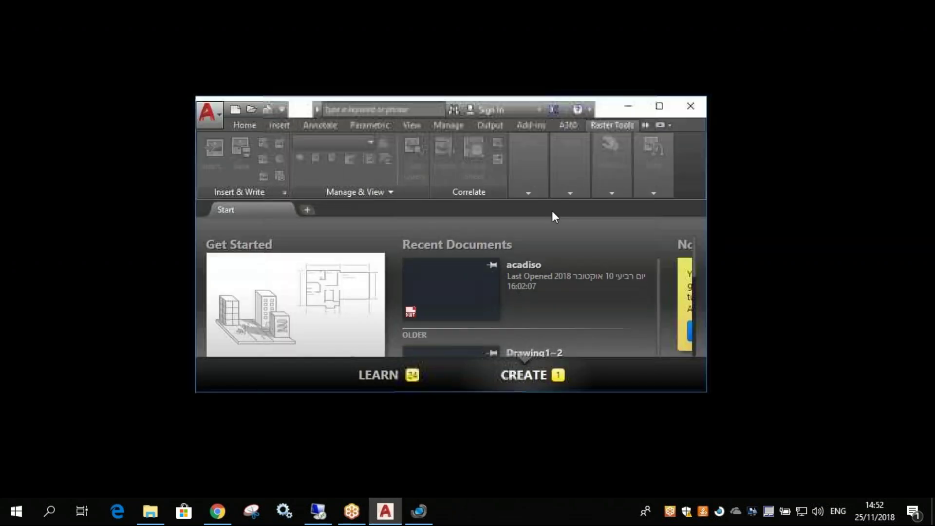
click(692, 105)
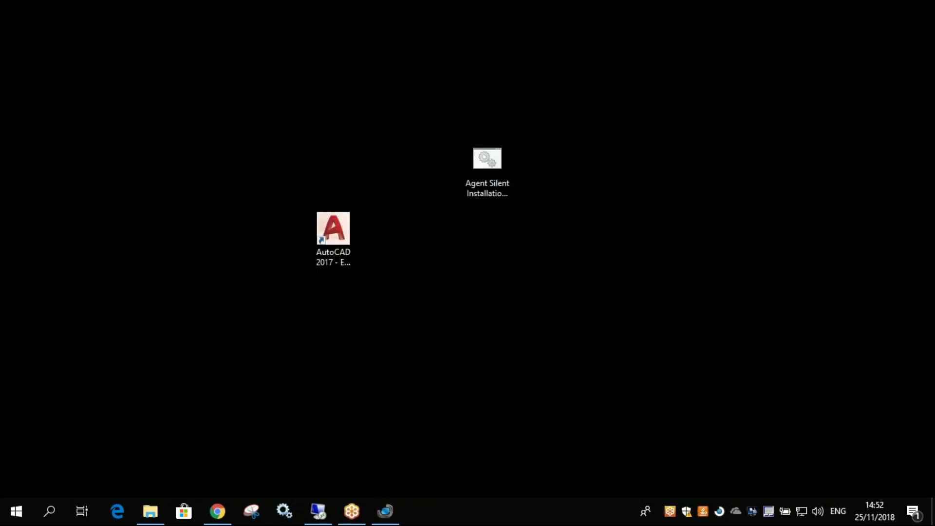
Relaunch AutoCAD 2017 from the desktop shortcut and dismiss the access-denied error.
click(347, 235)
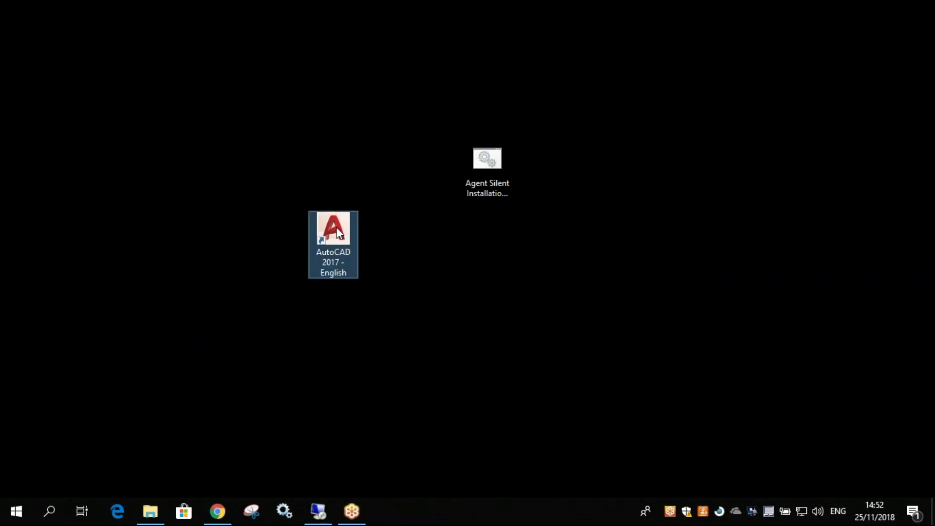
double_click(340, 234)
drag(453, 238, 495, 231)
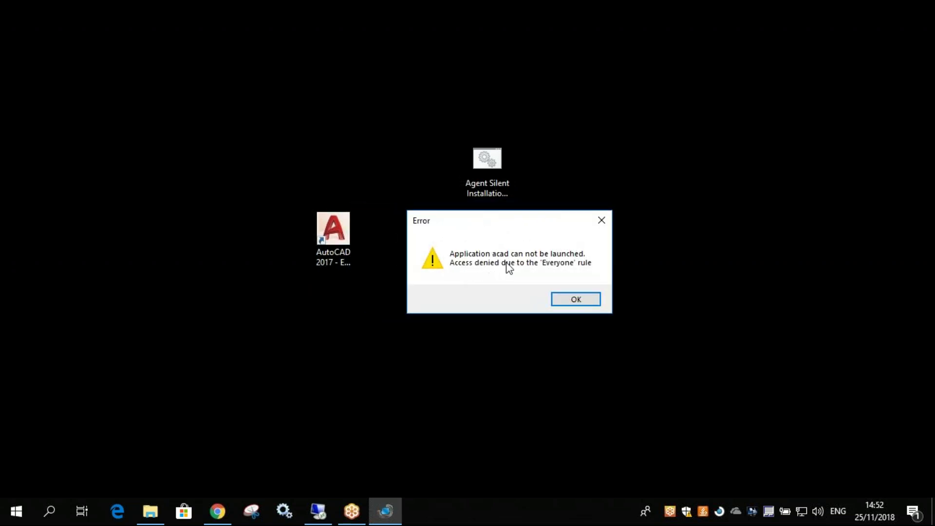
click(577, 300)
Rename the Everyone rule to 'Rule 1' and save the rules table.
click(318, 511)
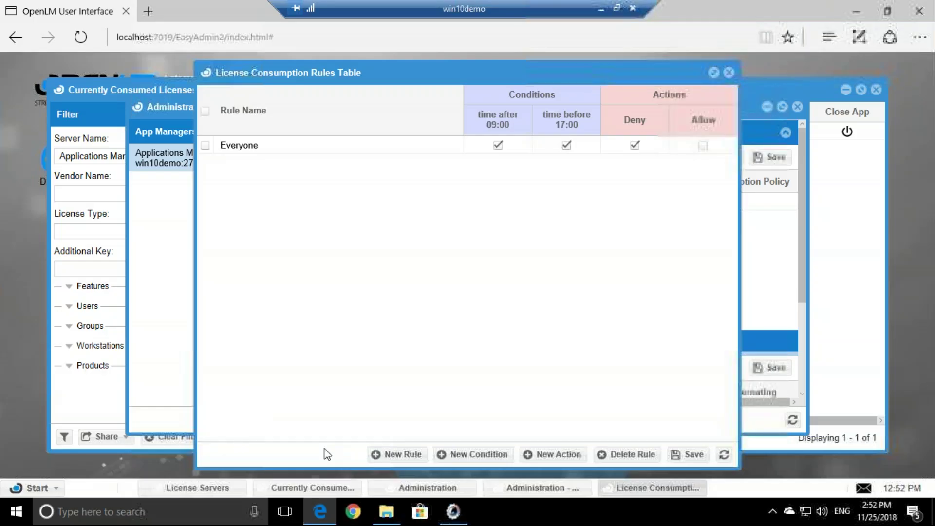
click(266, 145)
click(256, 148)
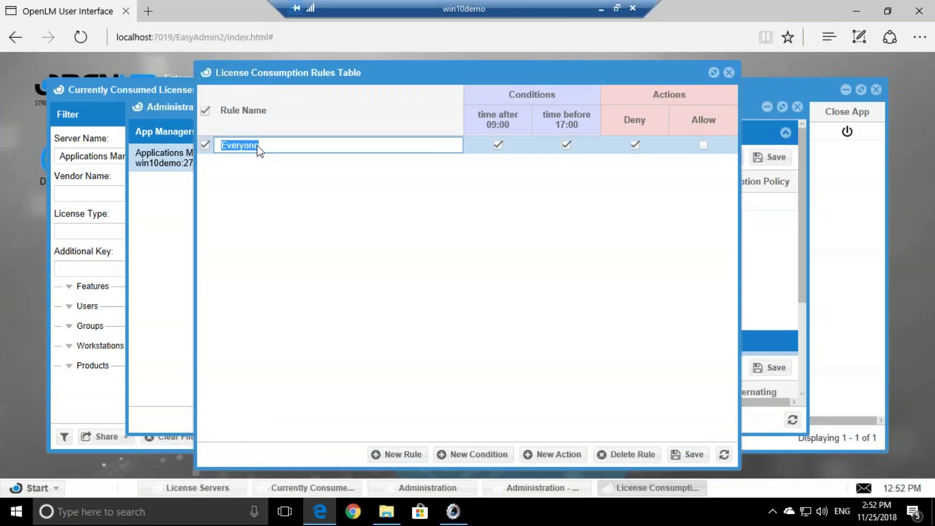
text(Run)
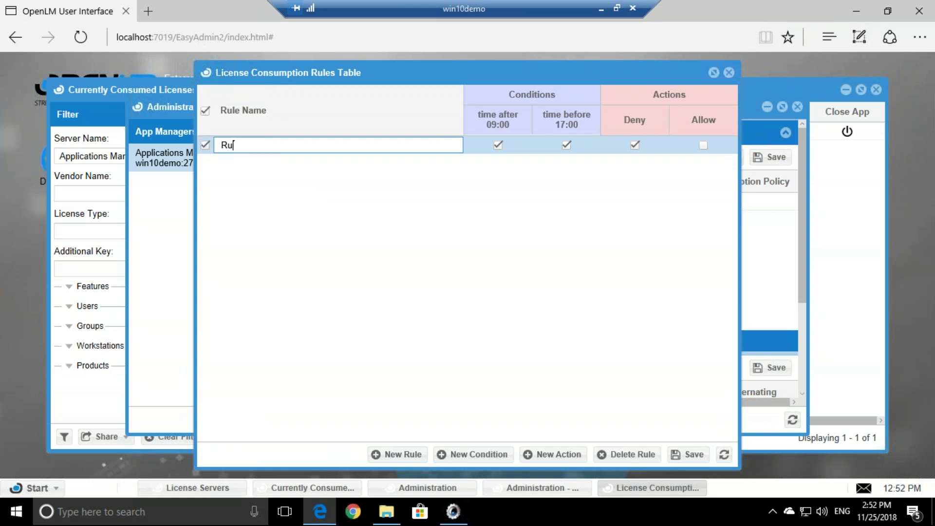
click(462, 260)
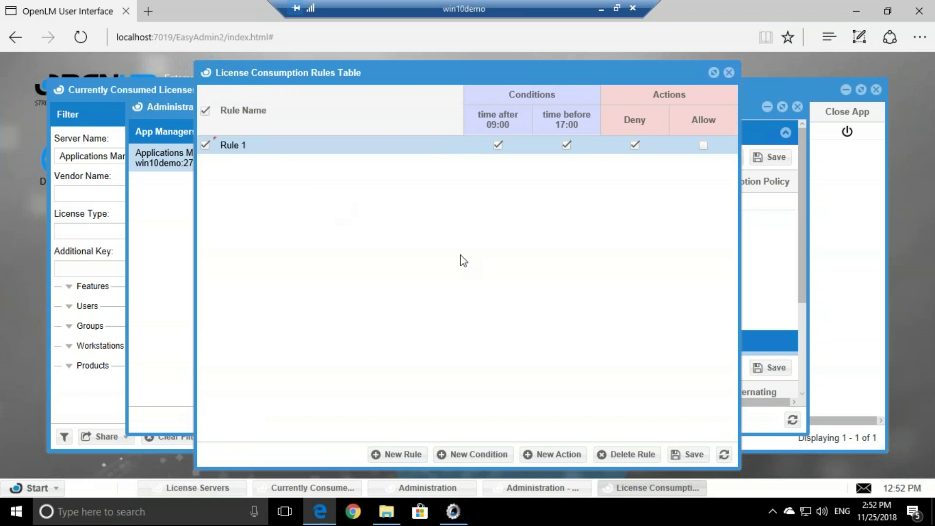
click(688, 454)
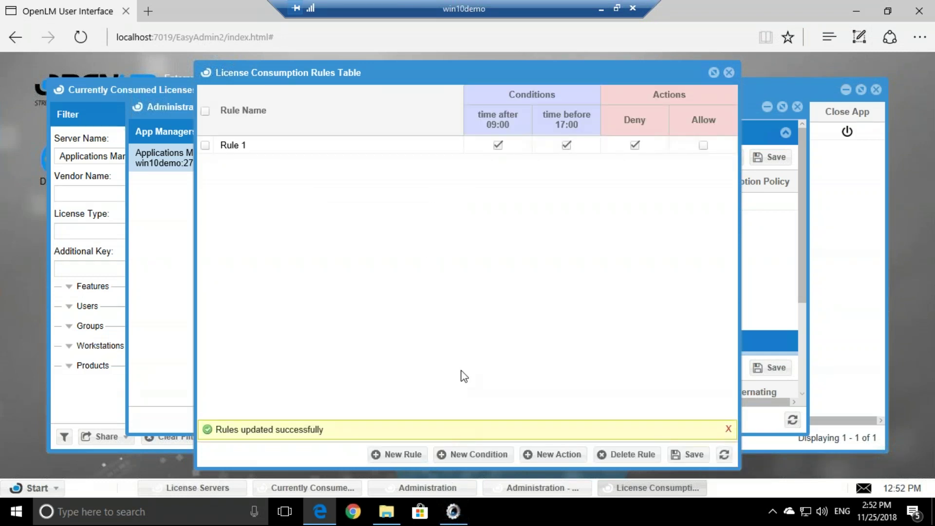
Start a new condition, then cancel it without choosing an argument.
click(458, 455)
click(569, 232)
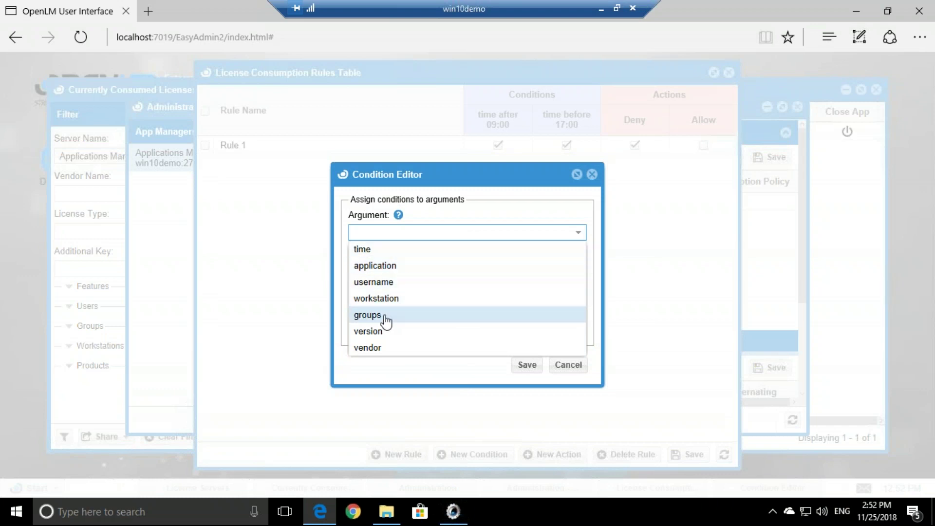
click(500, 375)
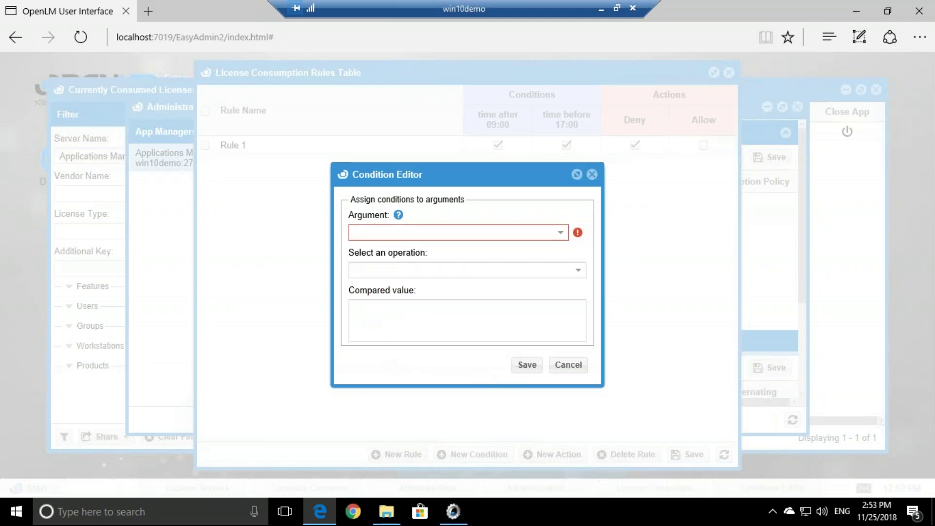
click(571, 366)
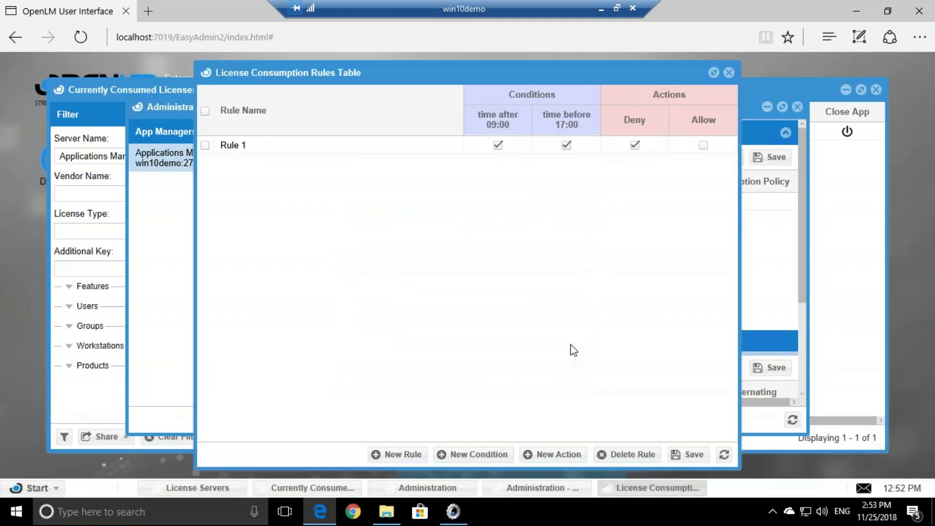